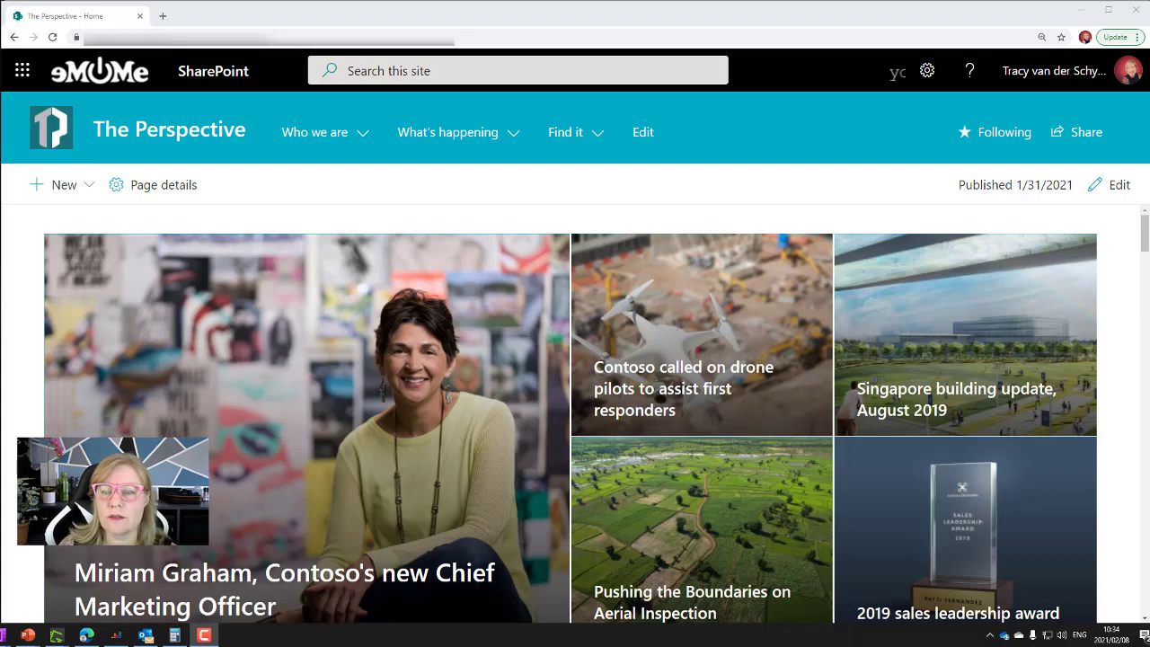
Step: Switch to the Microsoft 365 Roadmap window filtered for SharePoint items
{"action": "key", "text": "alt+Tab"}
Step: Find the 'SharePoint: Updates to site header options' entry, then go to the header-design article
{"action": "scroll", "coordinate": [52, 265], "scroll_direction": "up", "scroll_amount": 15}
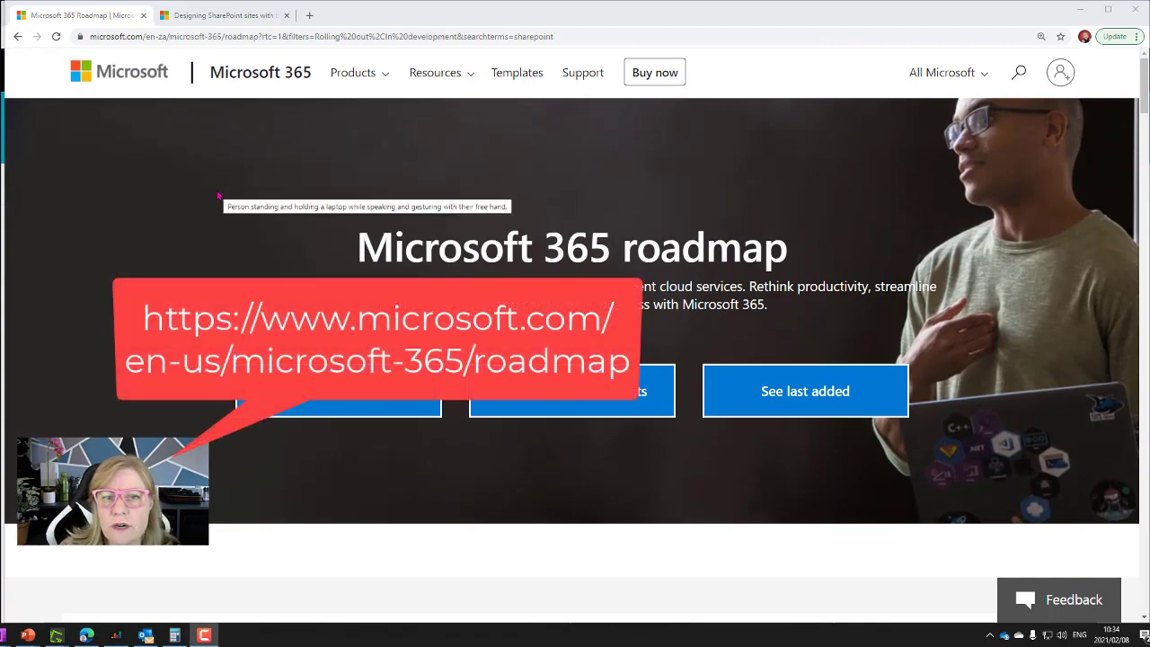
{"action": "scroll", "coordinate": [147, 249], "scroll_direction": "down", "scroll_amount": 8}
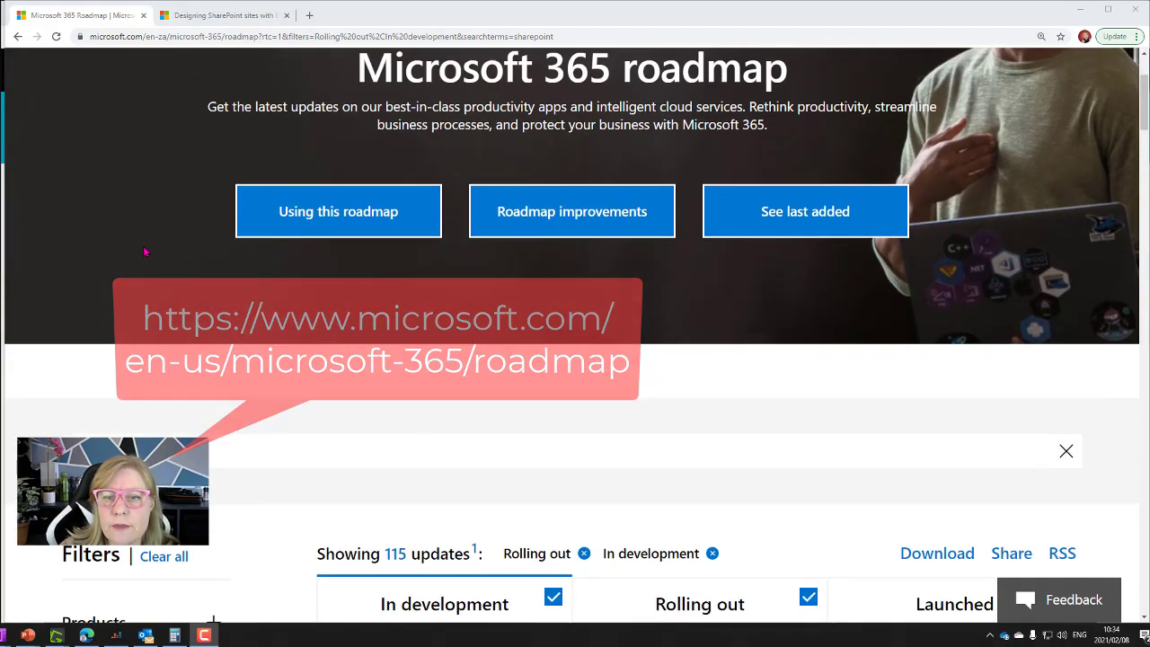
{"action": "scroll", "coordinate": [306, 279], "scroll_direction": "down", "scroll_amount": 7}
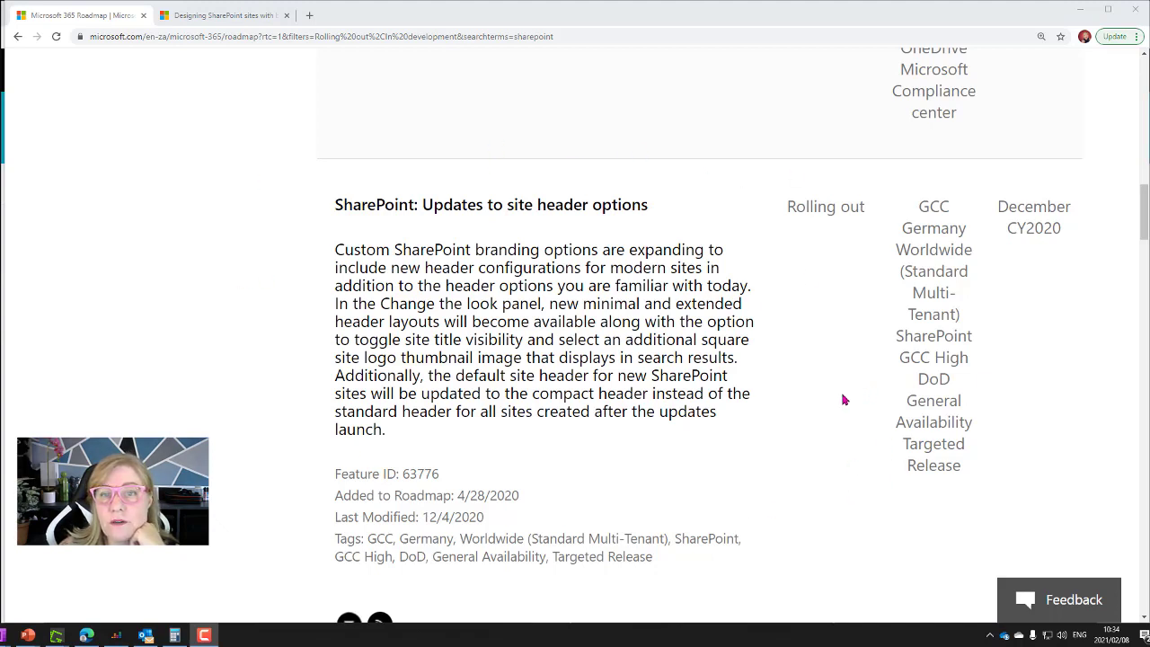
{"action": "left_click", "coordinate": [222, 22]}
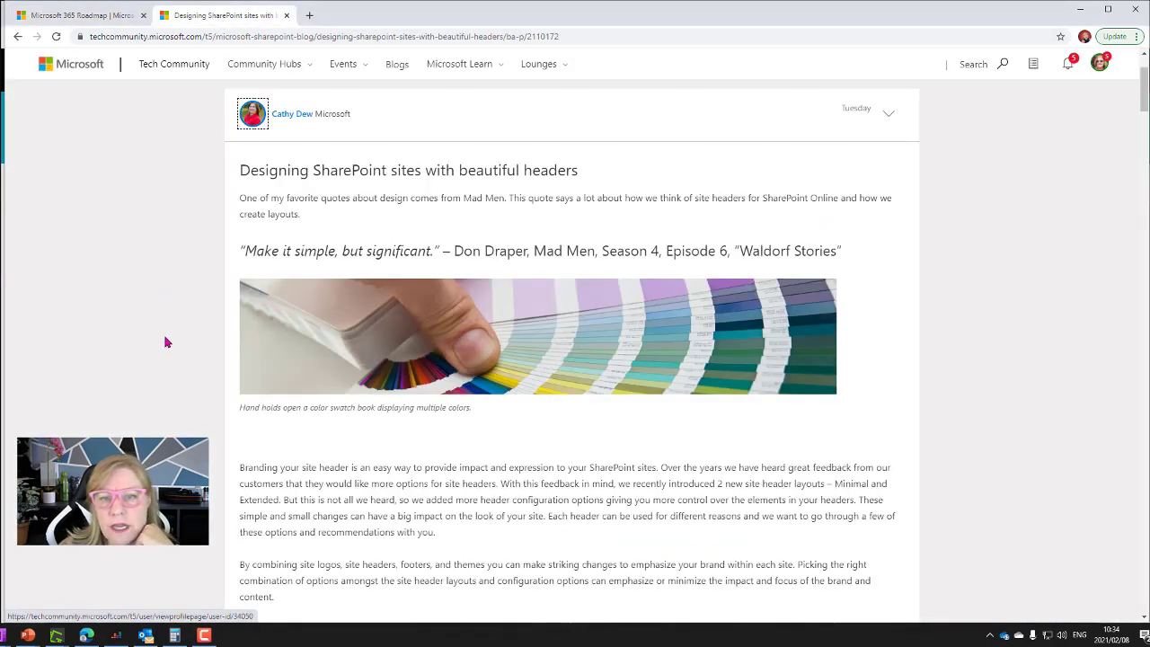
Step: Skim the 'Designing SharePoint sites with beautiful headers' blog post
{"action": "scroll", "coordinate": [575, 341], "scroll_direction": "down", "scroll_amount": 2}
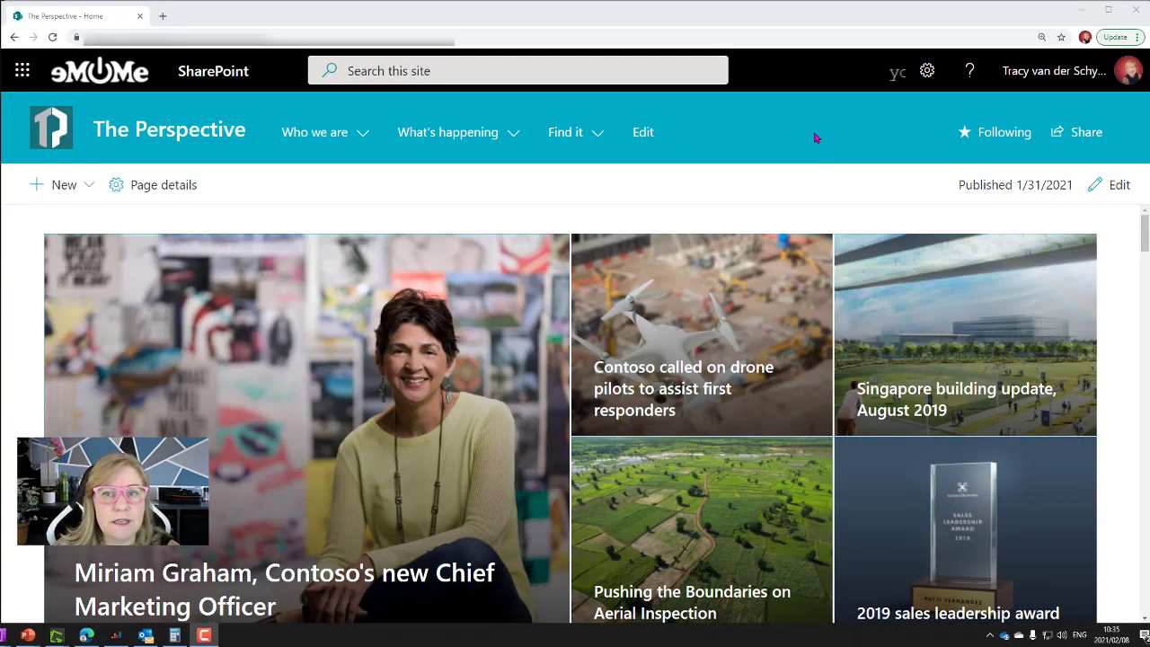
Step: Open Change the look from Settings and browse the themes without changing the theme
{"action": "left_click", "coordinate": [927, 70]}
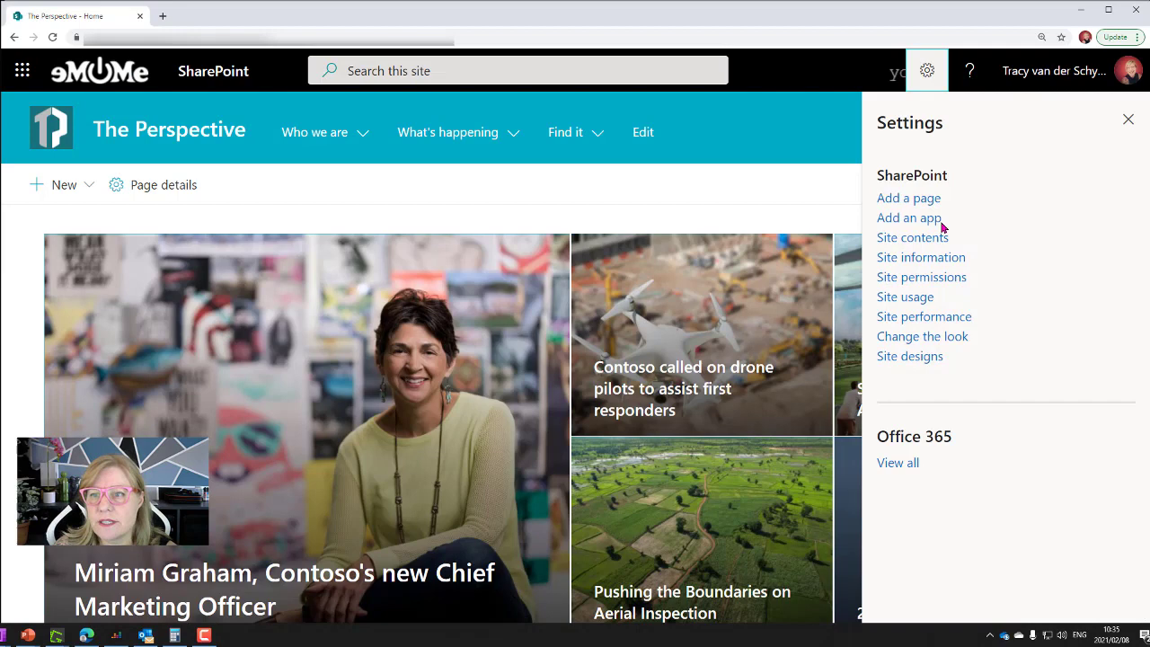
{"action": "left_click", "coordinate": [933, 338]}
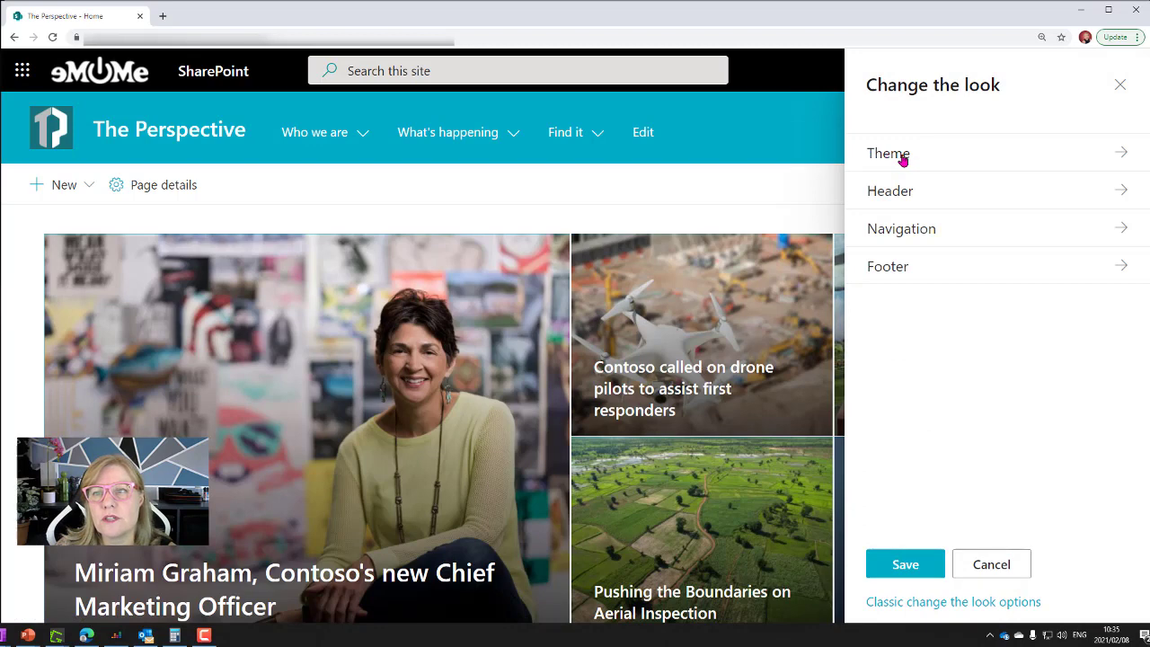
{"action": "left_click", "coordinate": [903, 159]}
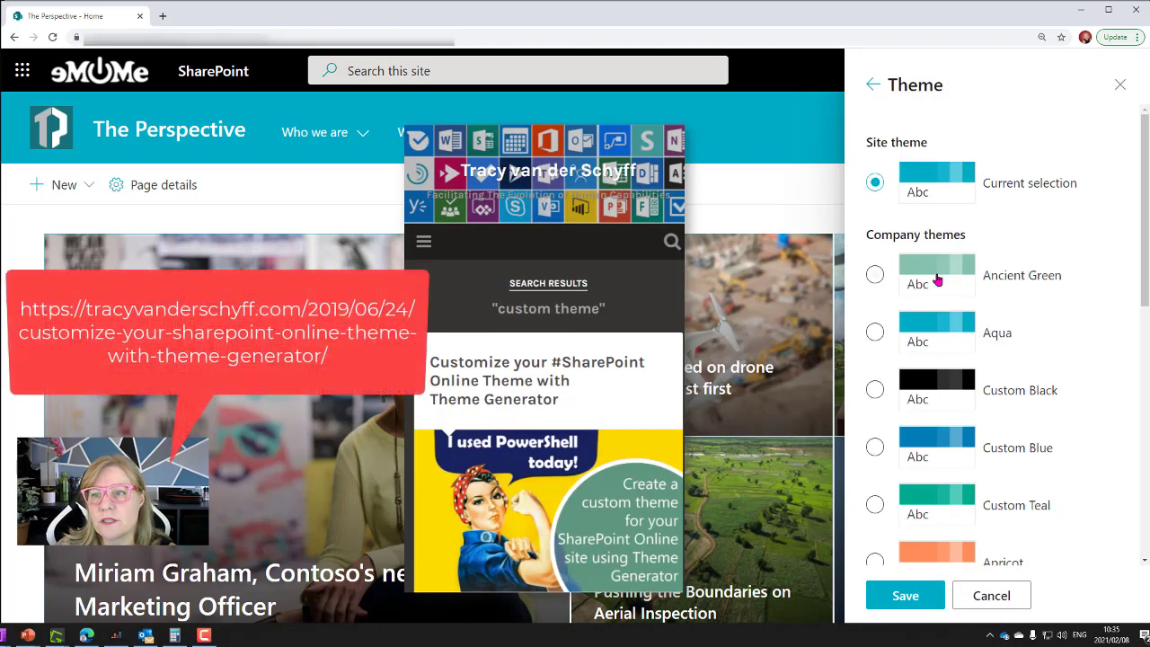
{"action": "scroll", "coordinate": [942, 385], "scroll_direction": "down", "scroll_amount": 2}
{"action": "scroll", "coordinate": [948, 391], "scroll_direction": "up", "scroll_amount": 2}
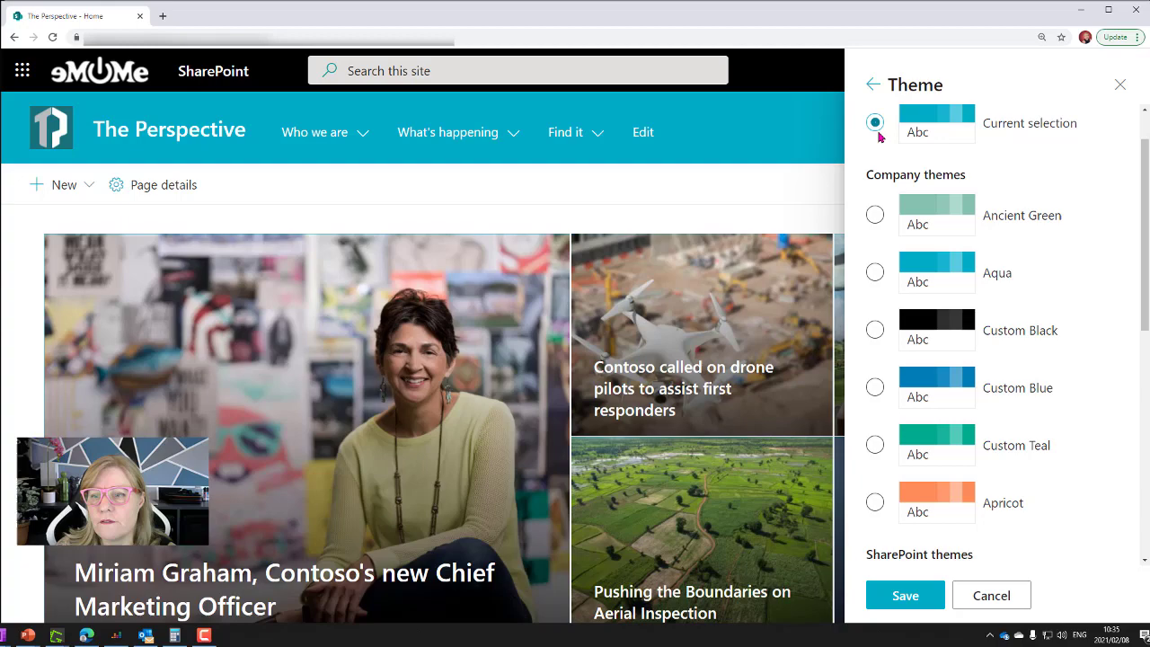
{"action": "left_click", "coordinate": [871, 85]}
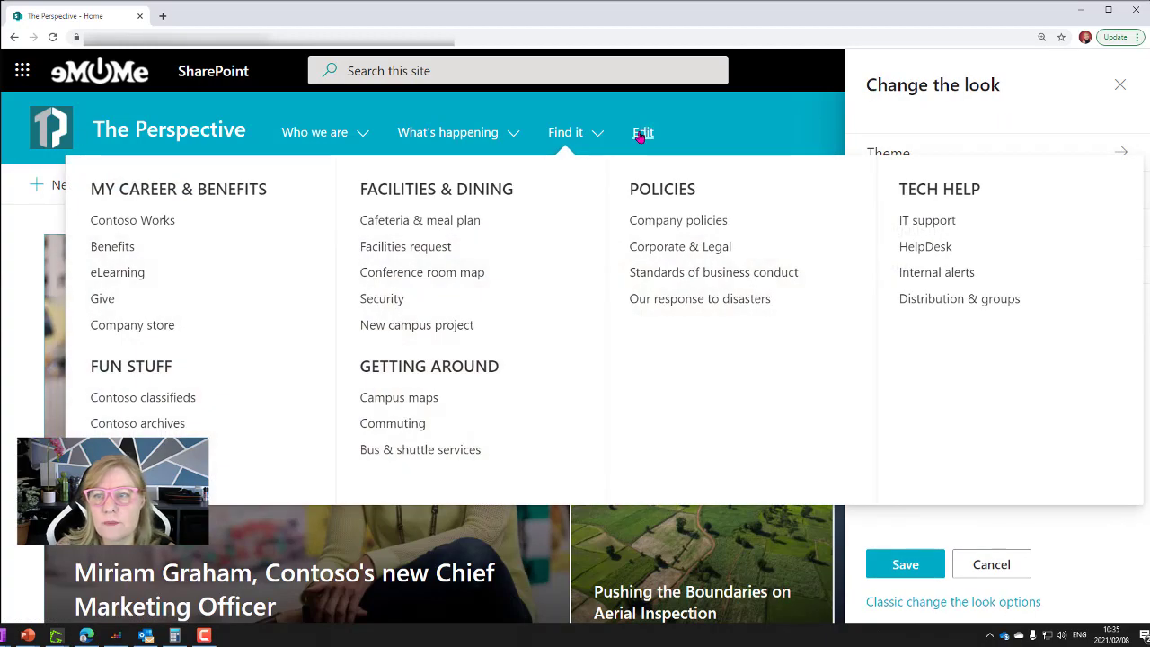
{"action": "mouse_move", "coordinate": [440, 132]}
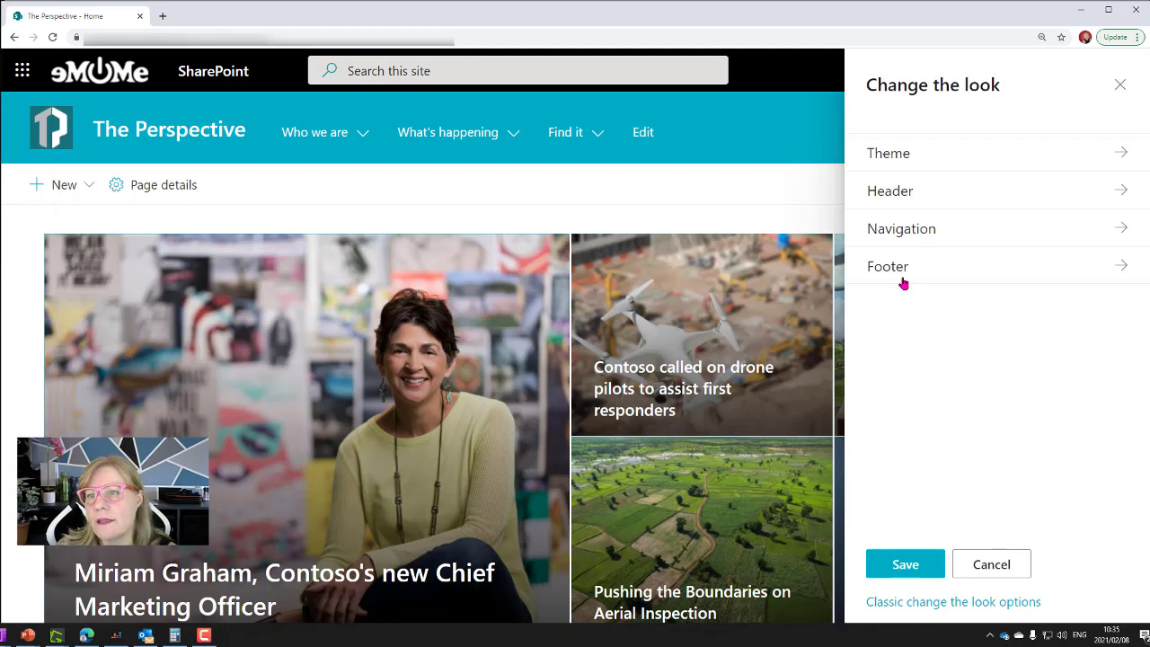
Step: Preview the Minimal, Compact and Standard header layouts, then choose Extended
{"action": "left_click", "coordinate": [894, 193]}
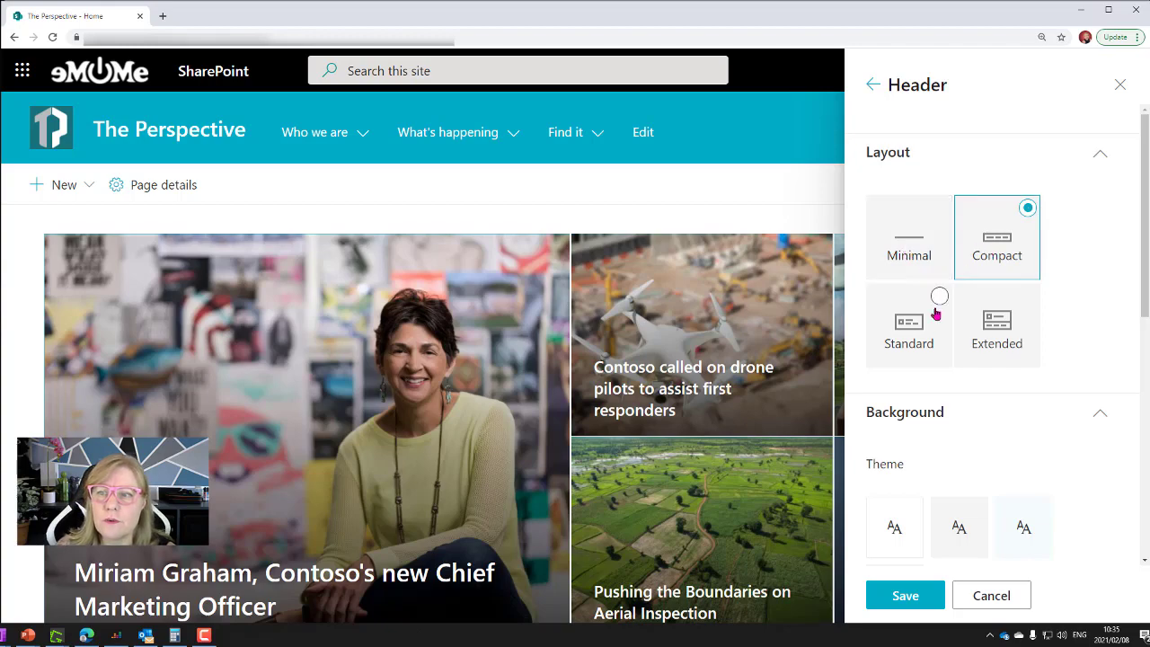
{"action": "left_click", "coordinate": [902, 256]}
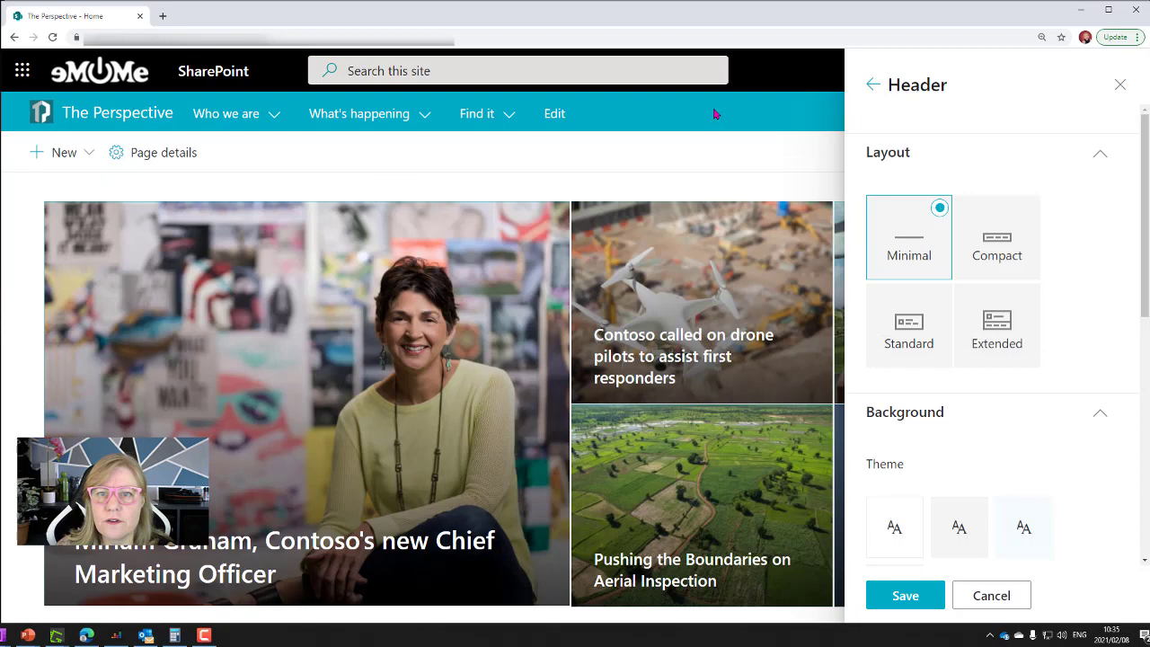
{"action": "left_click", "coordinate": [999, 246]}
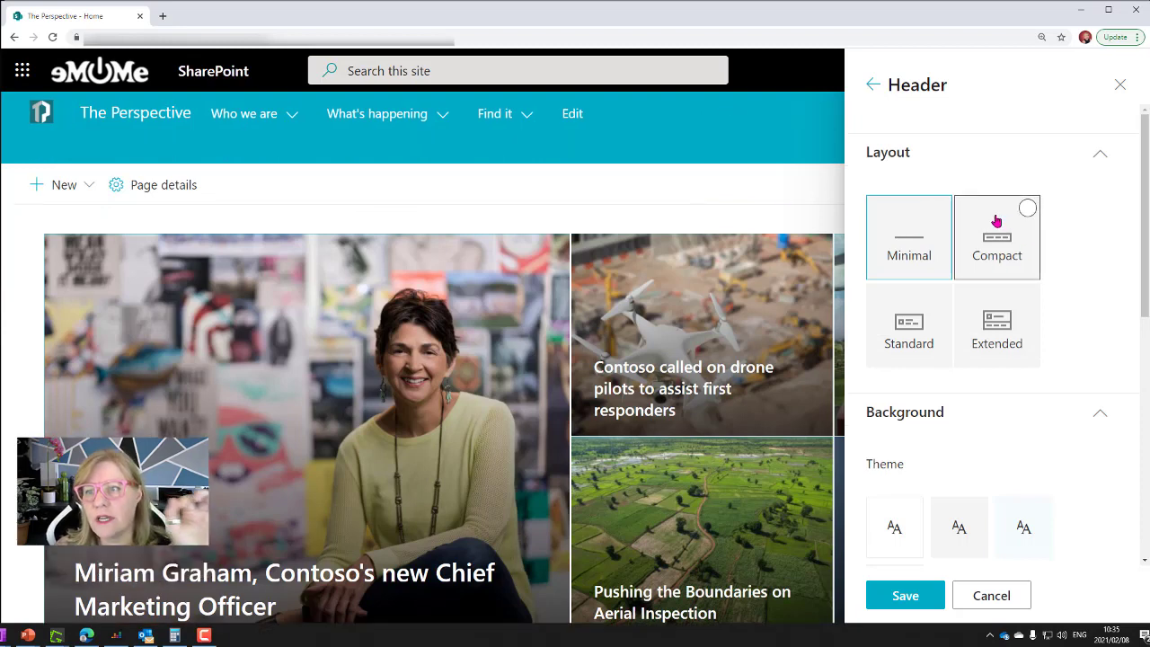
{"action": "left_click", "coordinate": [929, 322]}
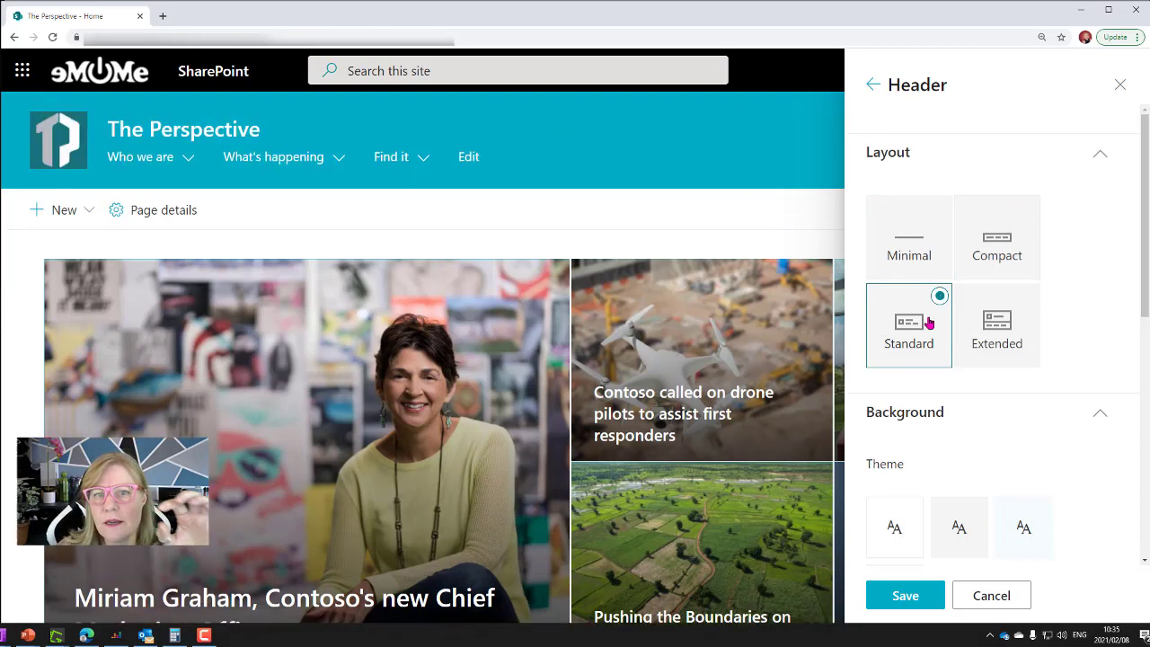
{"action": "left_click", "coordinate": [1002, 332]}
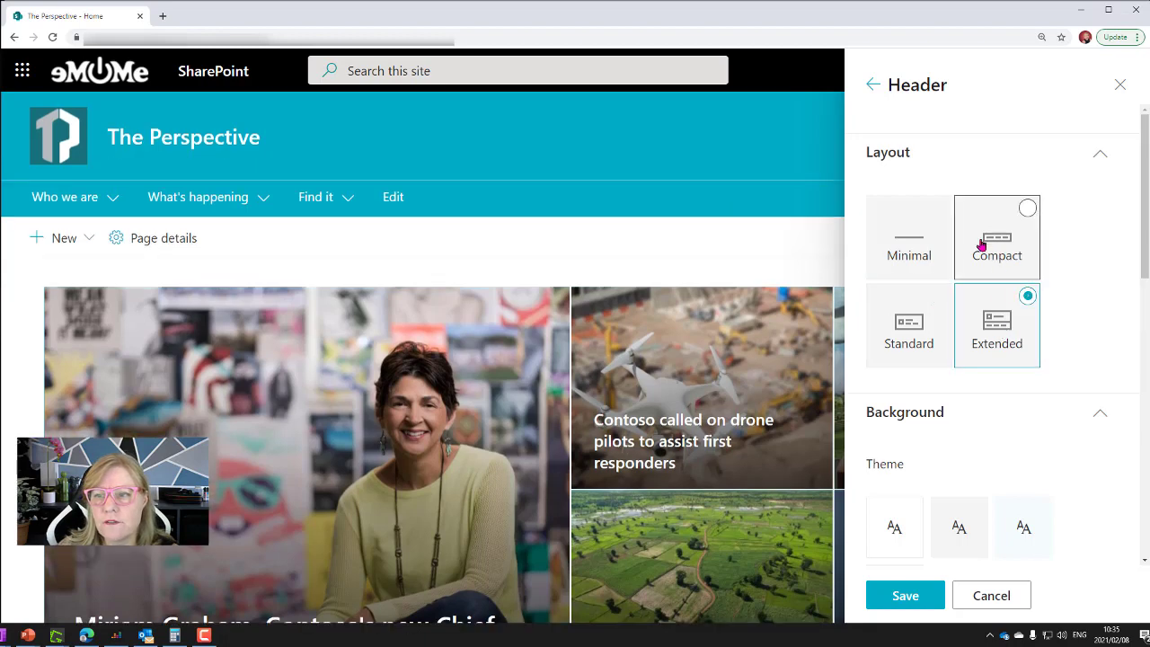
{"action": "scroll", "coordinate": [921, 274], "scroll_direction": "down", "scroll_amount": 1}
{"action": "scroll", "coordinate": [920, 279], "scroll_direction": "down", "scroll_amount": 2}
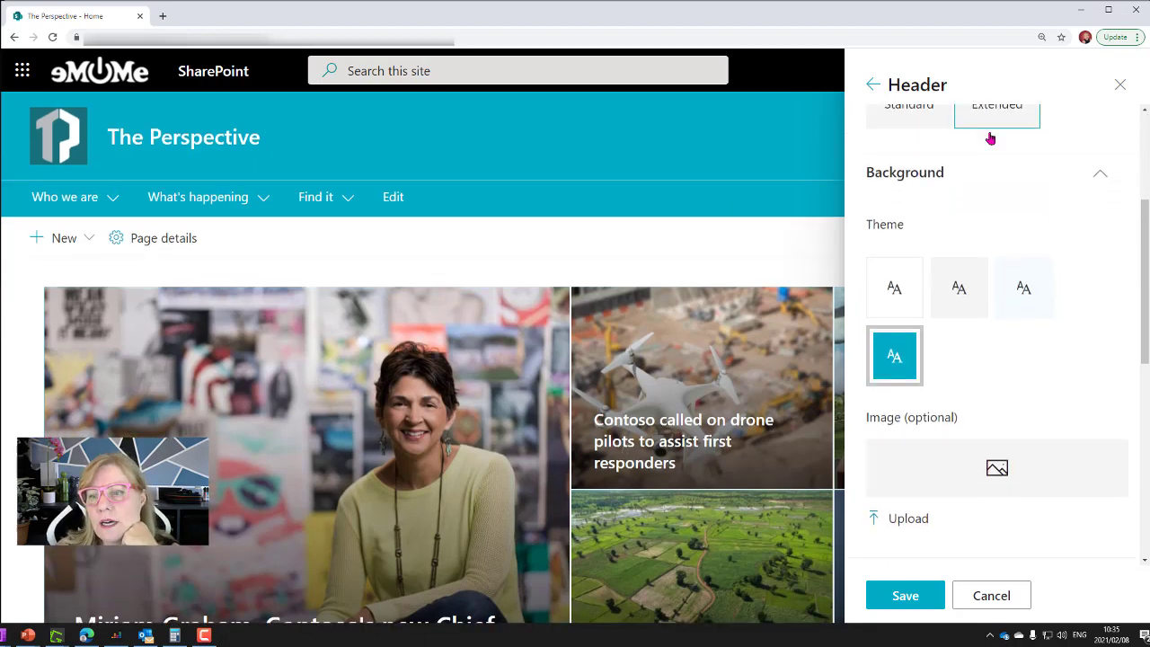
{"action": "scroll", "coordinate": [921, 296], "scroll_direction": "down", "scroll_amount": 1}
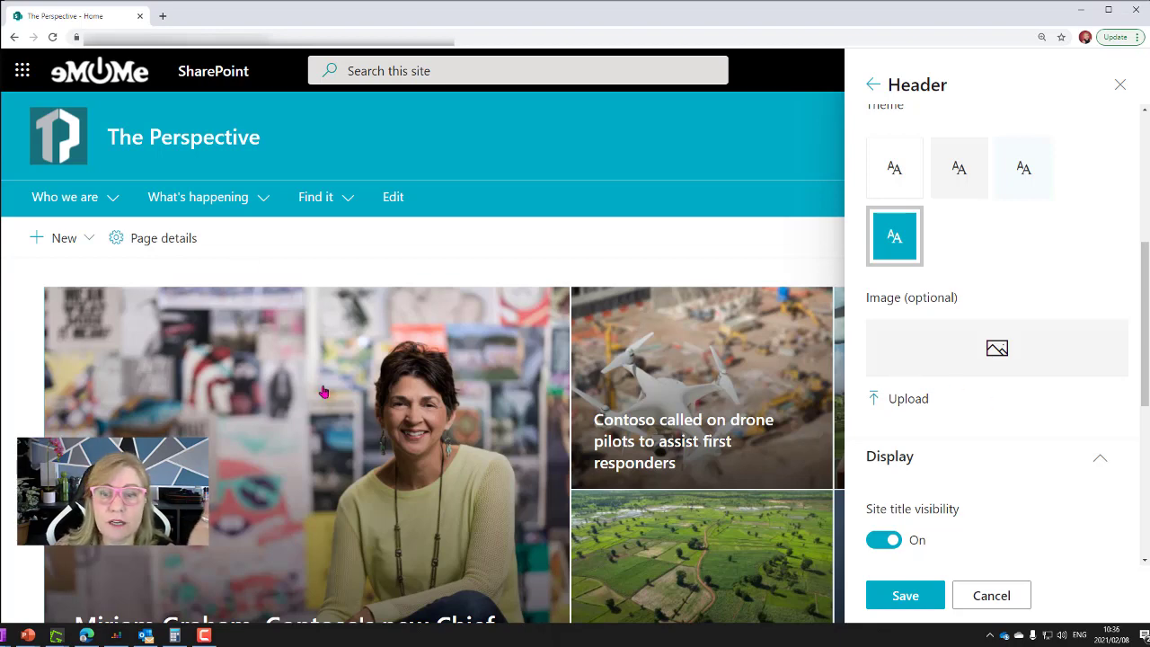
{"action": "left_click", "coordinate": [224, 197]}
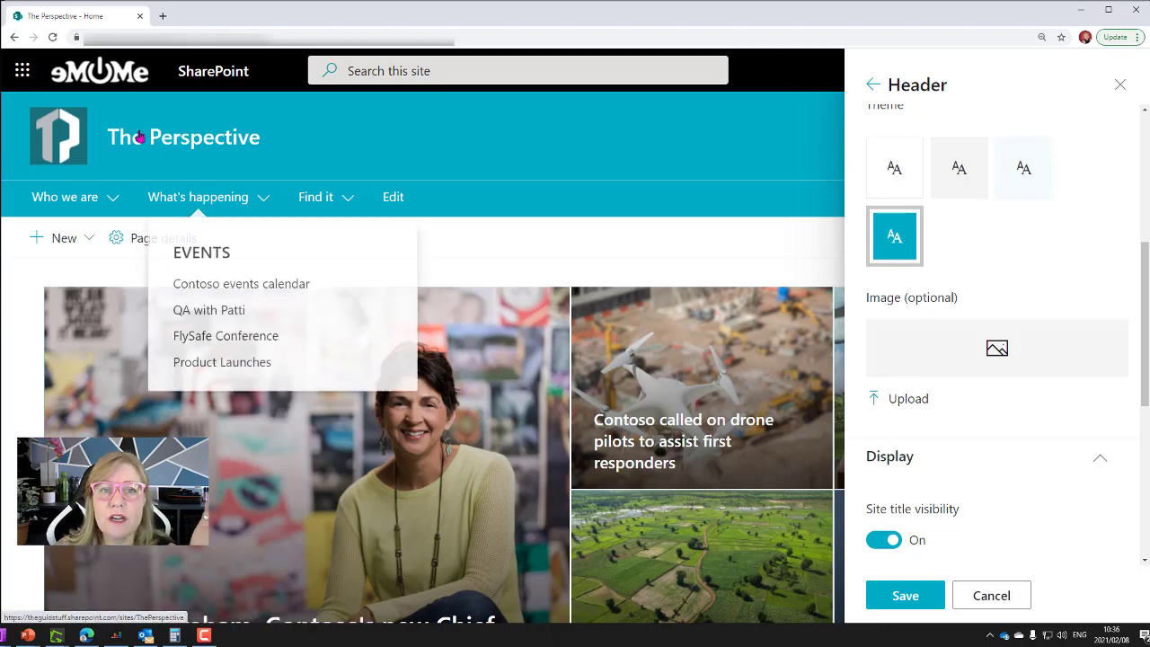
{"action": "left_click", "coordinate": [743, 404]}
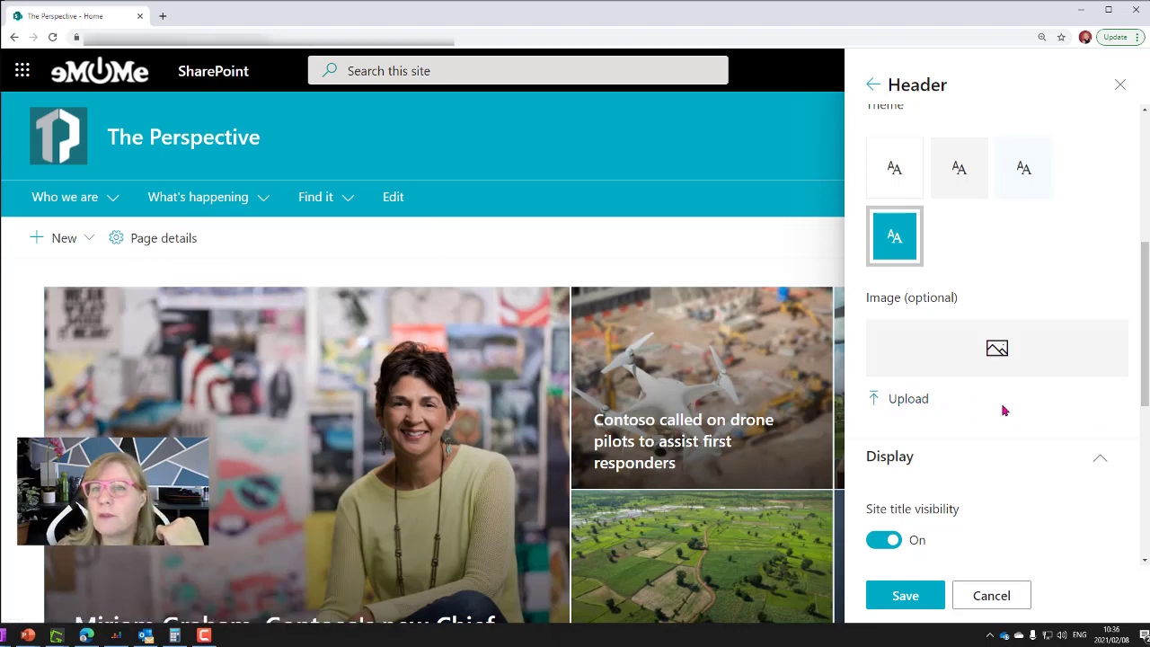
Step: Upload the Easter-eggs photo as the header background and adjust its focal point
{"action": "left_click", "coordinate": [917, 405]}
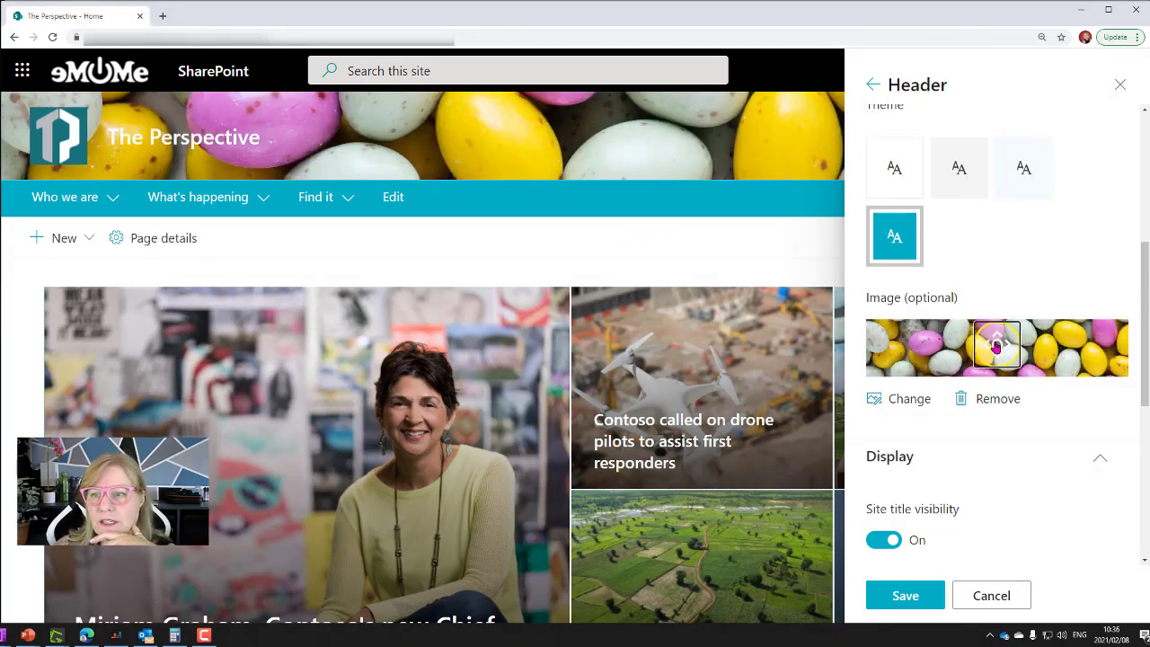
{"action": "mouse_move", "coordinate": [1000, 344]}
{"action": "left_mouse_down"}
{"action": "mouse_move", "coordinate": [1060, 342]}
{"action": "mouse_move", "coordinate": [927, 351]}
{"action": "mouse_move", "coordinate": [1067, 353]}
{"action": "mouse_move", "coordinate": [1003, 354]}
{"action": "left_mouse_up"}
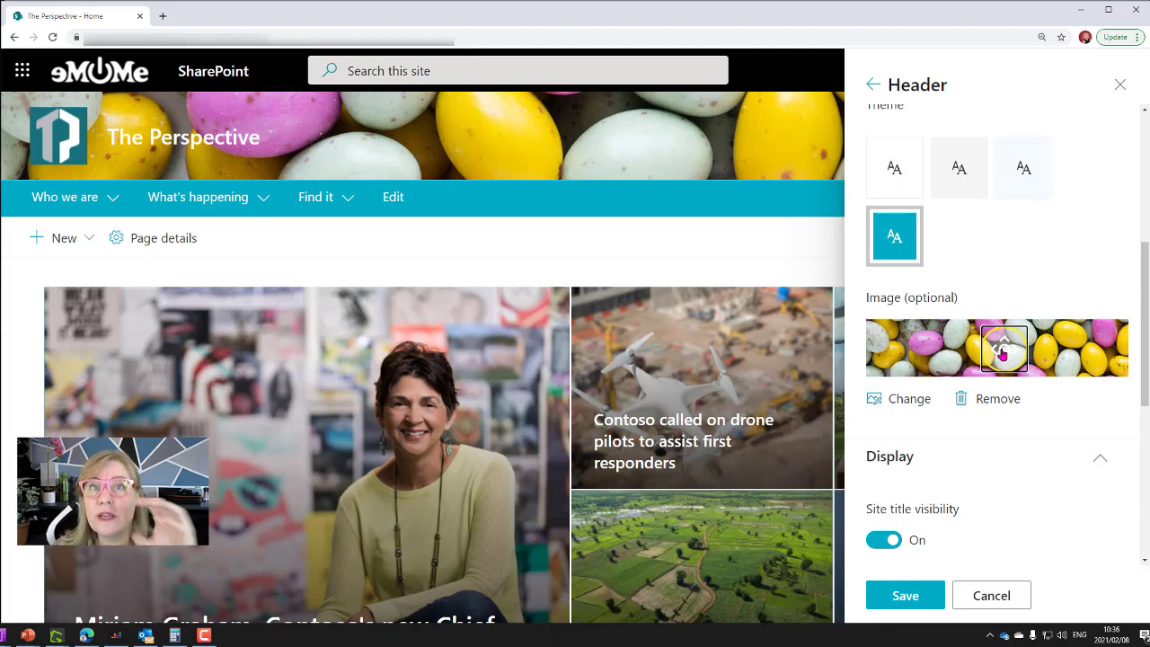
{"action": "left_click_drag", "start_coordinate": [1003, 353], "coordinate": [1003, 349]}
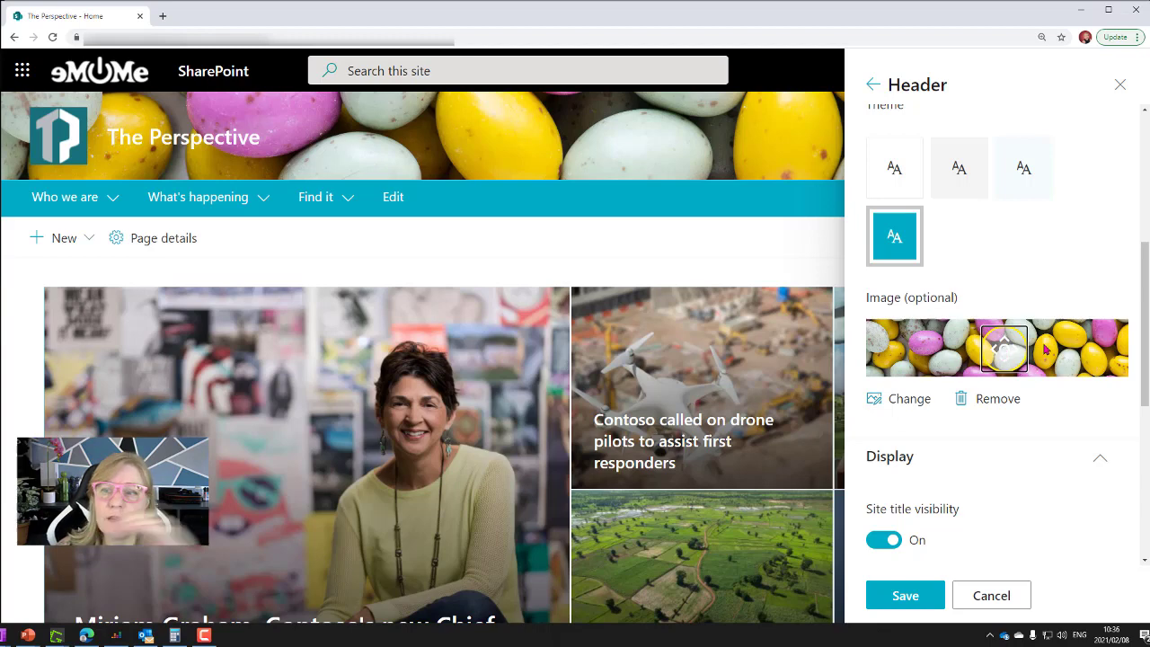
{"action": "scroll", "coordinate": [922, 274], "scroll_direction": "up", "scroll_amount": 3}
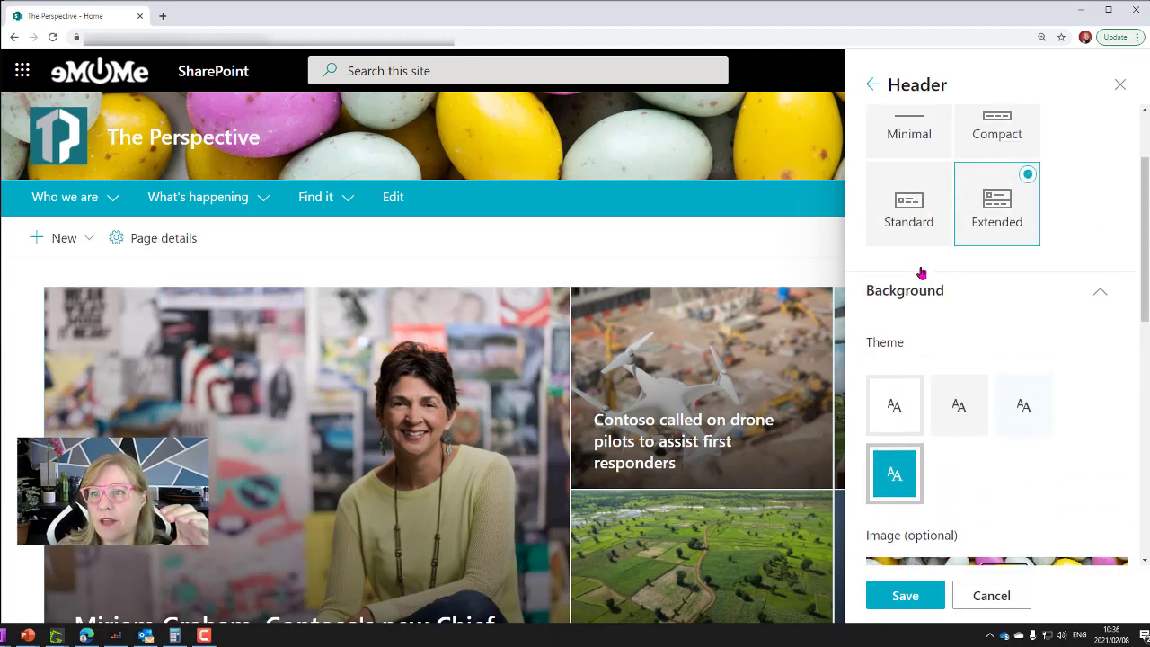
{"action": "scroll", "coordinate": [922, 274], "scroll_direction": "down", "scroll_amount": 4}
{"action": "scroll", "coordinate": [922, 274], "scroll_direction": "down", "scroll_amount": 2}
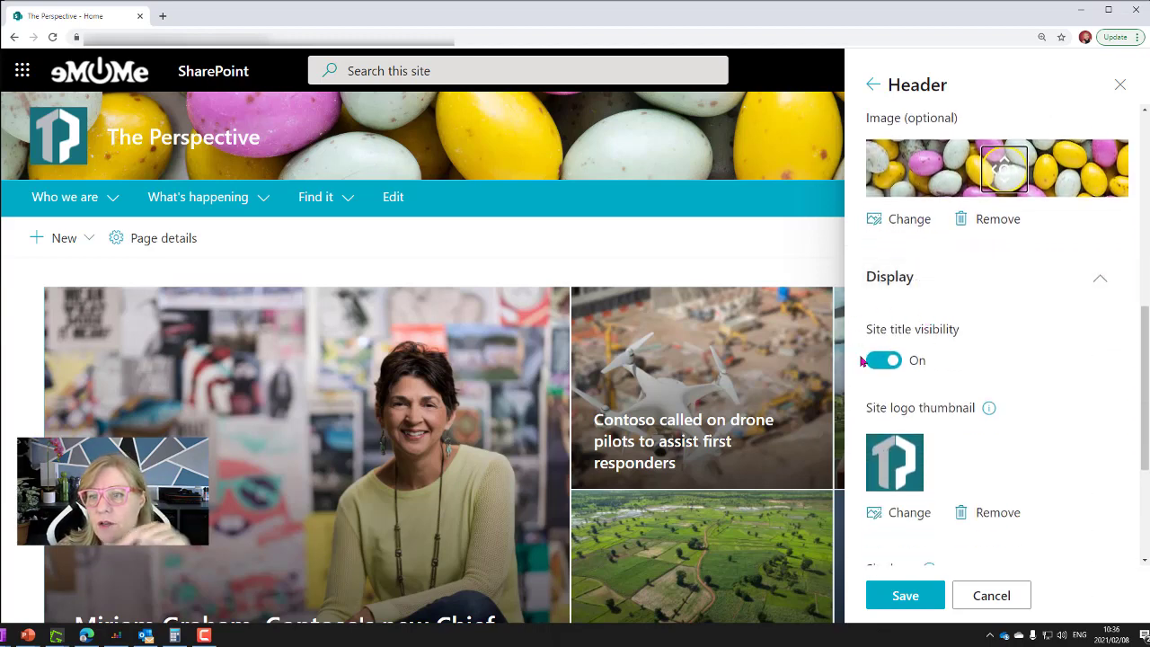
{"action": "left_click", "coordinate": [877, 361]}
{"action": "left_click", "coordinate": [176, 197]}
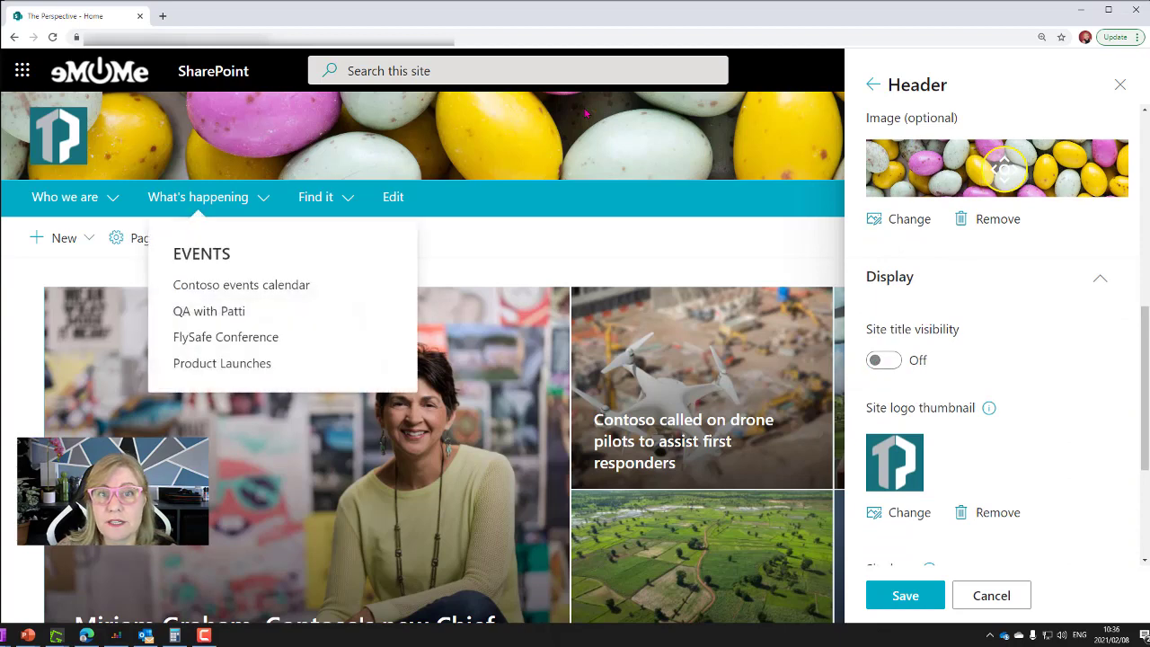
{"action": "left_click", "coordinate": [881, 360]}
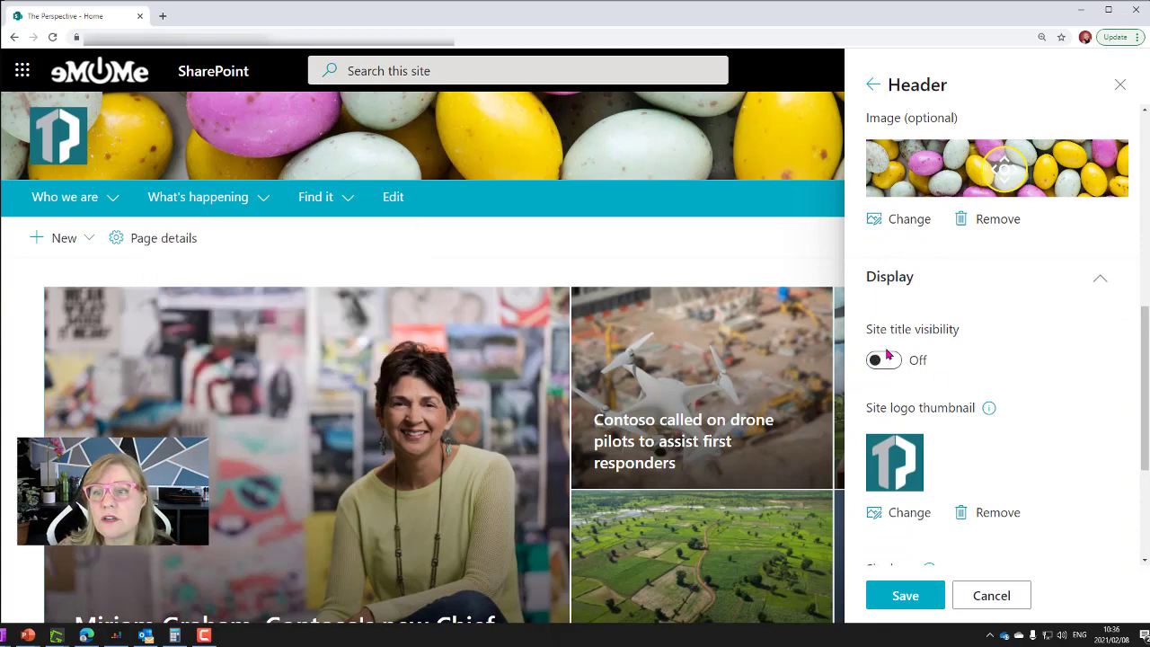
{"action": "scroll", "coordinate": [988, 279], "scroll_direction": "up", "scroll_amount": 2}
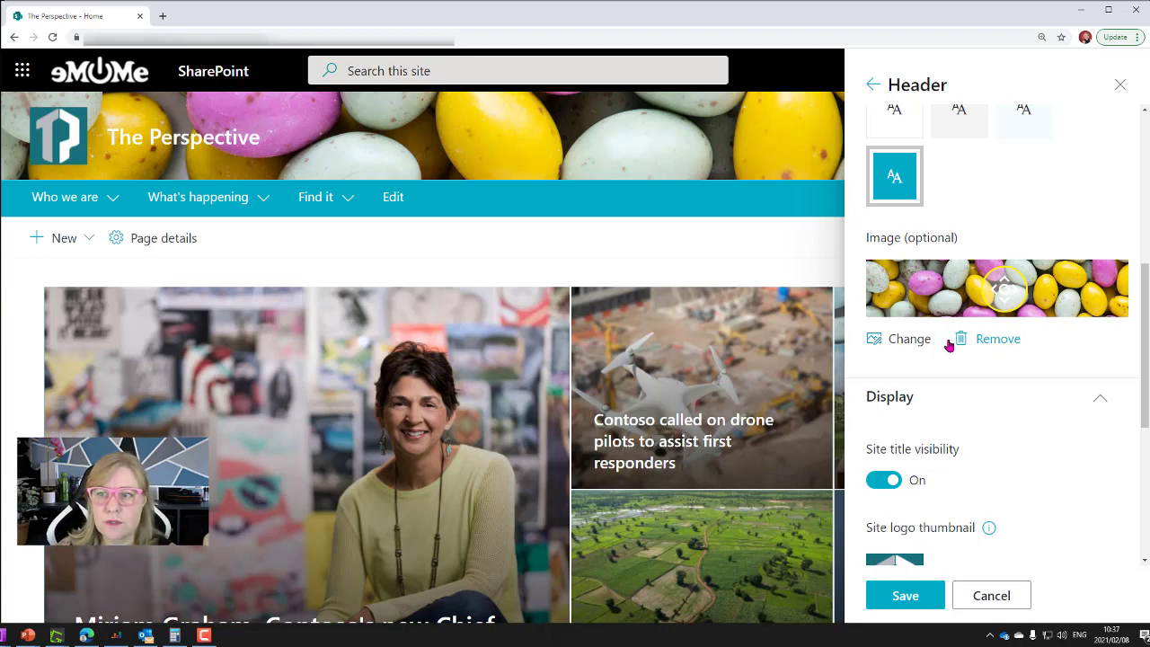
Step: Try Center and Right logo alignment, keep it Left, and save the header settings
{"action": "scroll", "coordinate": [947, 346], "scroll_direction": "down", "scroll_amount": 3}
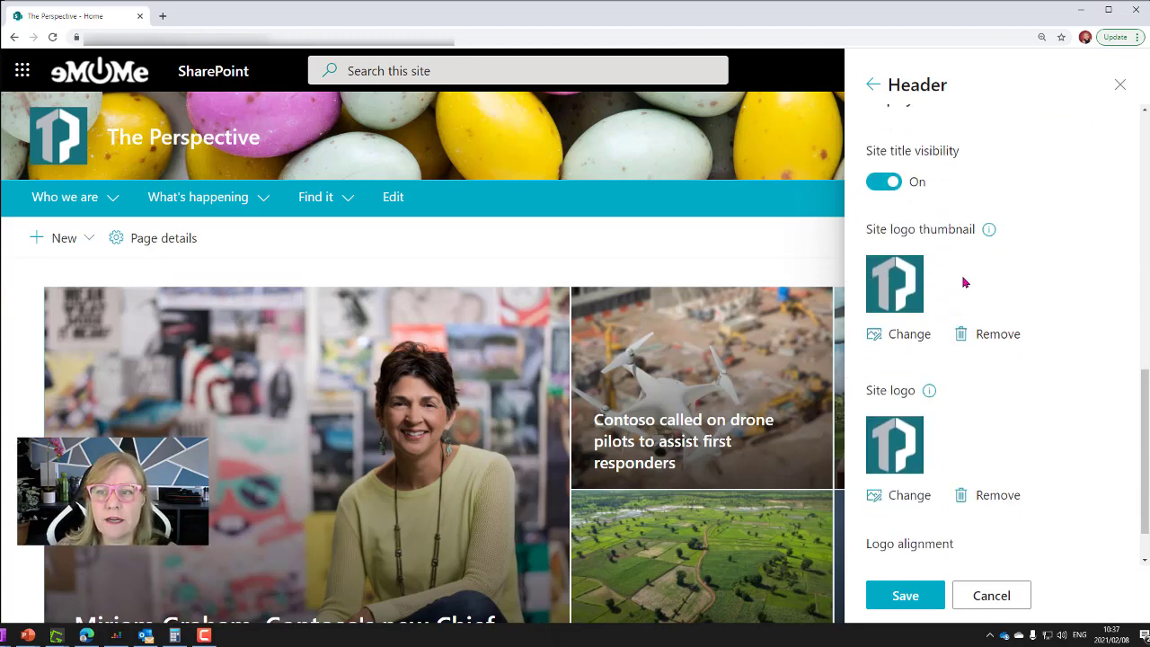
{"action": "scroll", "coordinate": [972, 266], "scroll_direction": "up", "scroll_amount": 1}
{"action": "scroll", "coordinate": [973, 264], "scroll_direction": "up", "scroll_amount": 6}
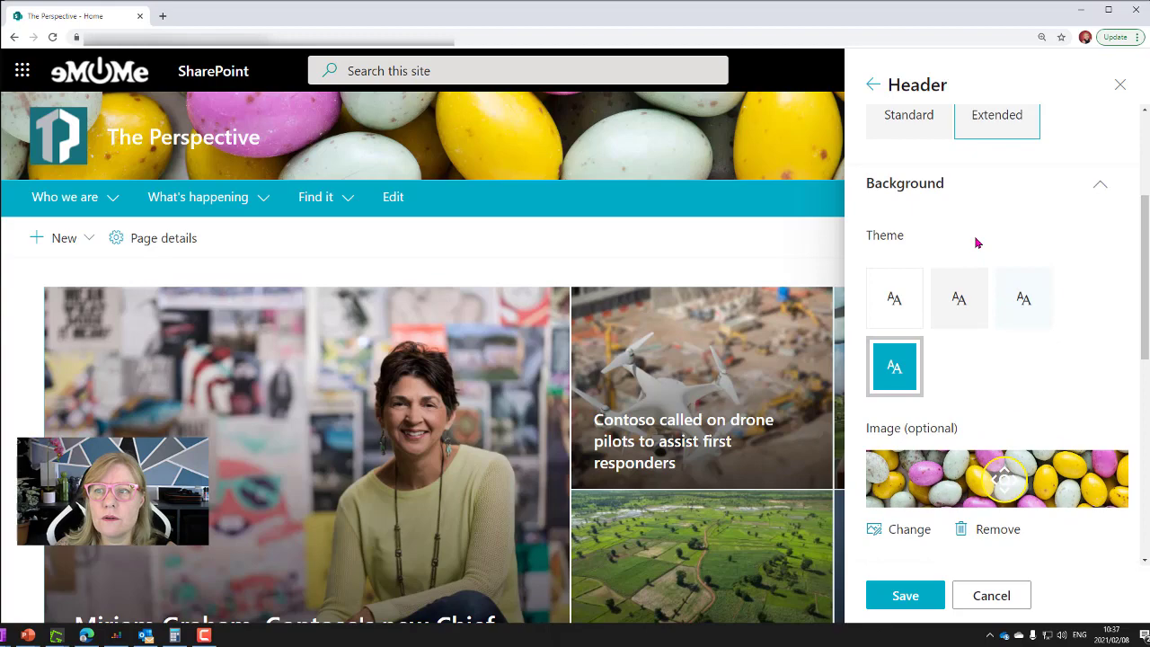
{"action": "scroll", "coordinate": [952, 346], "scroll_direction": "down", "scroll_amount": 5}
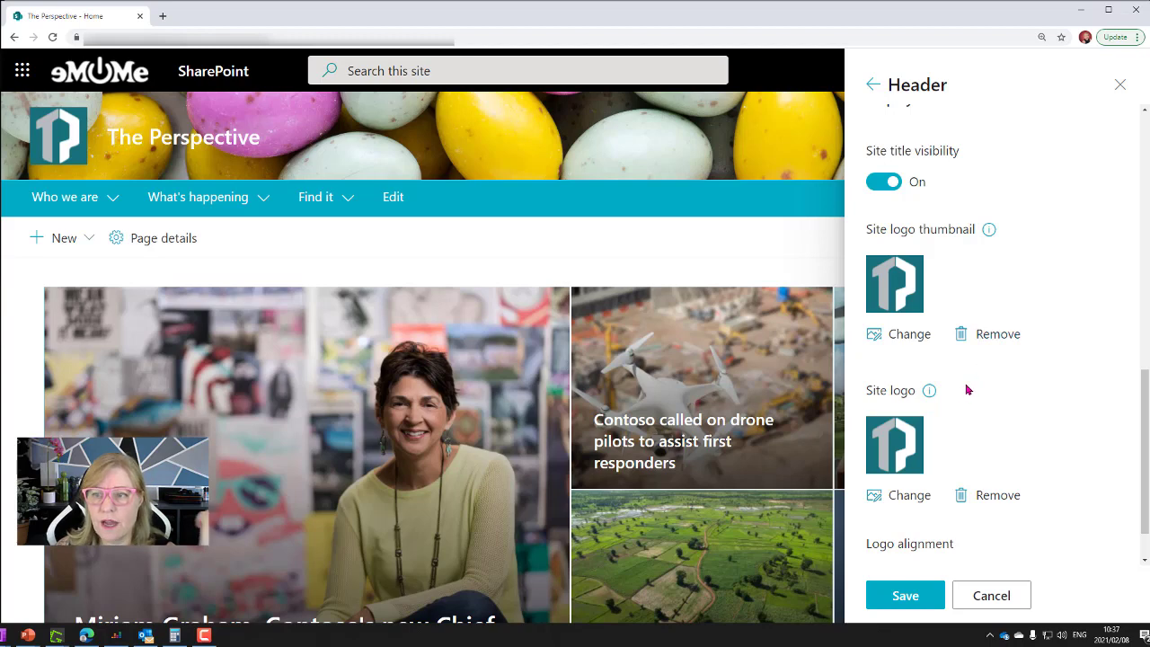
{"action": "scroll", "coordinate": [966, 387], "scroll_direction": "down", "scroll_amount": 1}
{"action": "left_click", "coordinate": [912, 520]}
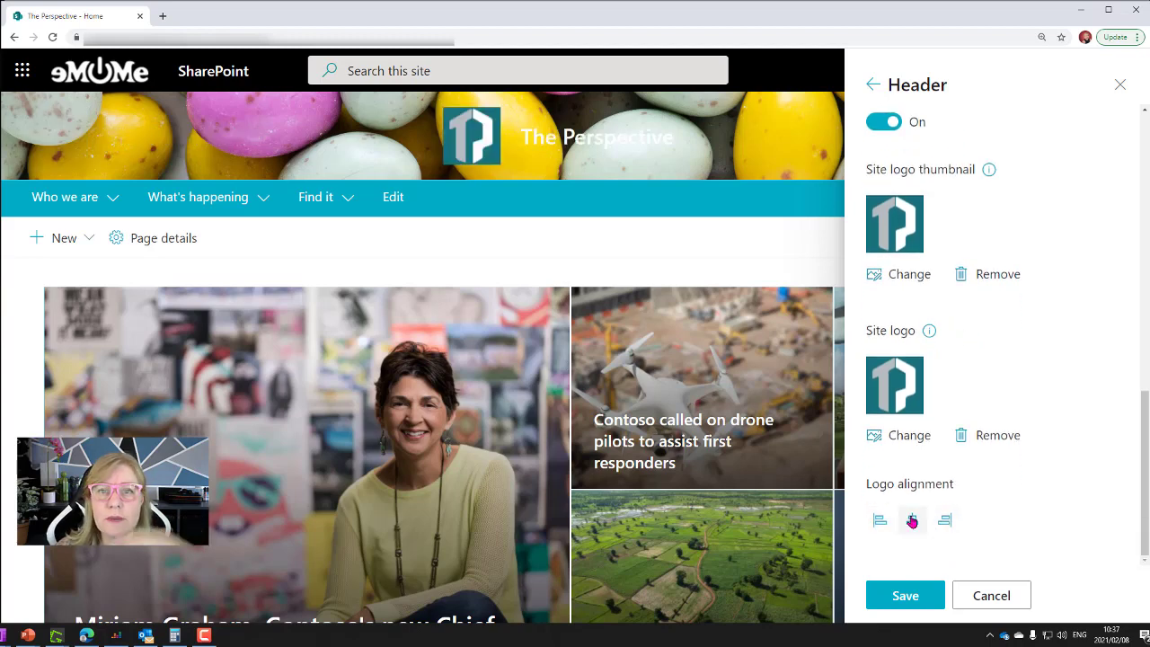
{"action": "left_click", "coordinate": [945, 522]}
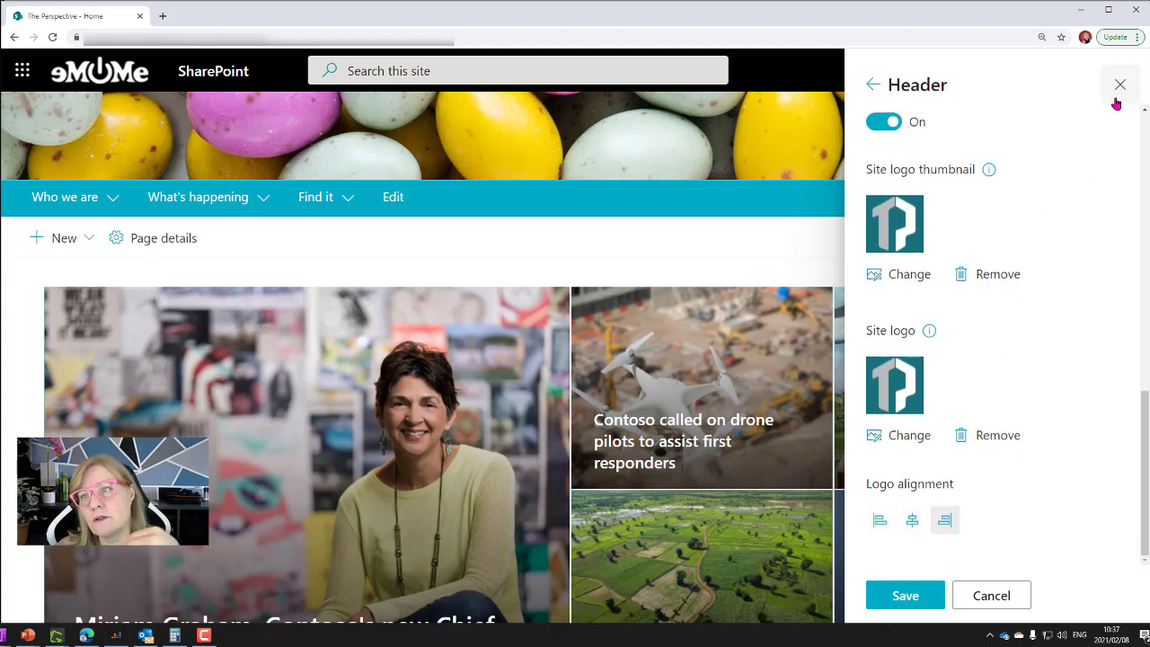
{"action": "left_click", "coordinate": [877, 522]}
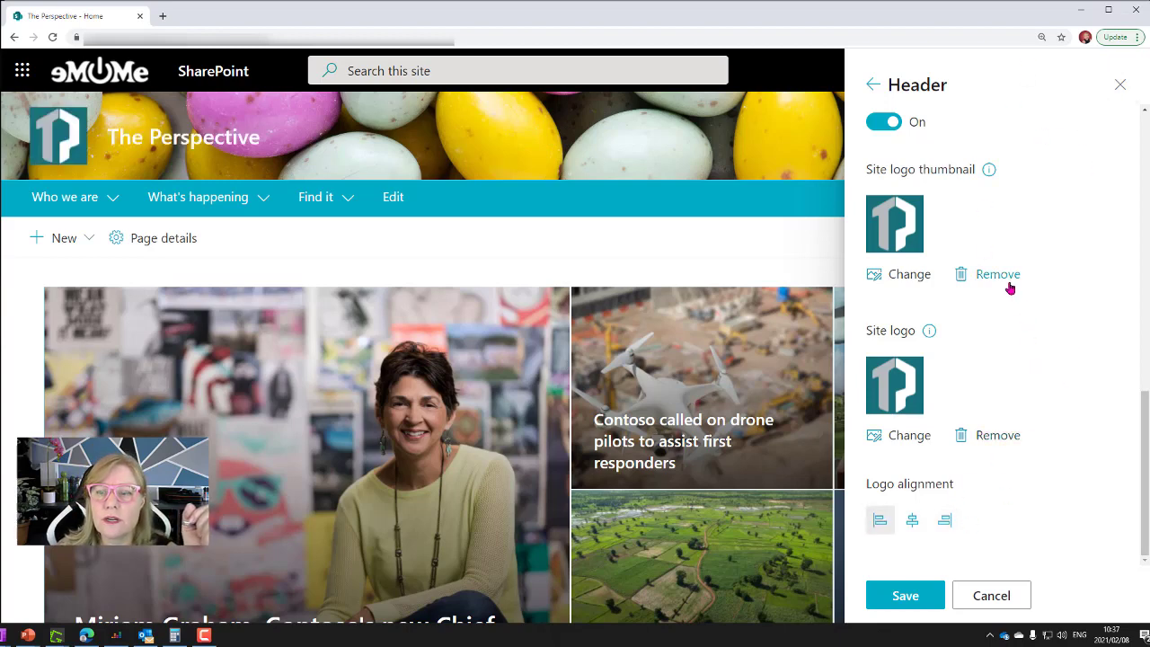
{"action": "left_click", "coordinate": [925, 599]}
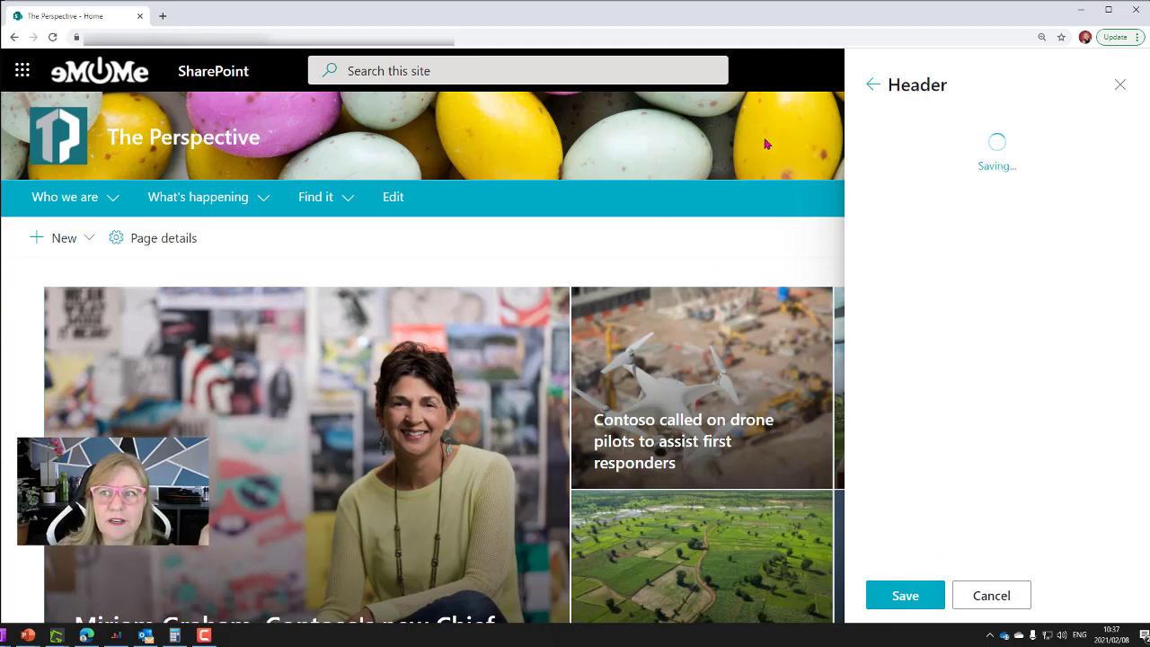
Step: Close the Settings panel and reopen it from the gear icon
{"action": "left_click", "coordinate": [1123, 118]}
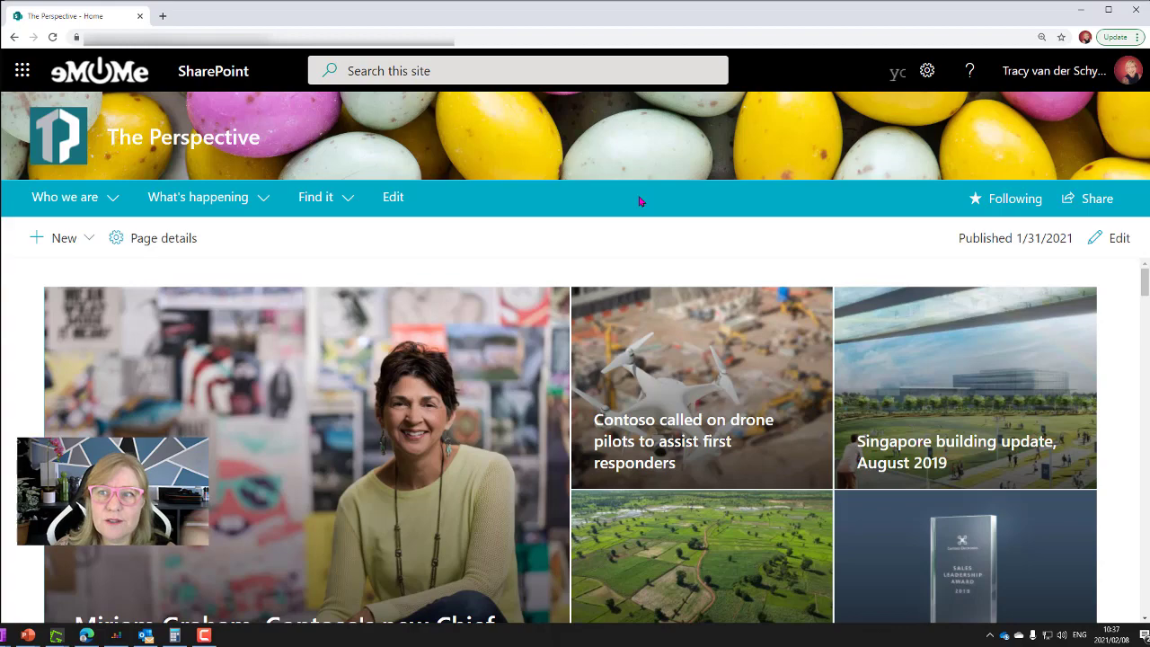
{"action": "left_click", "coordinate": [927, 72]}
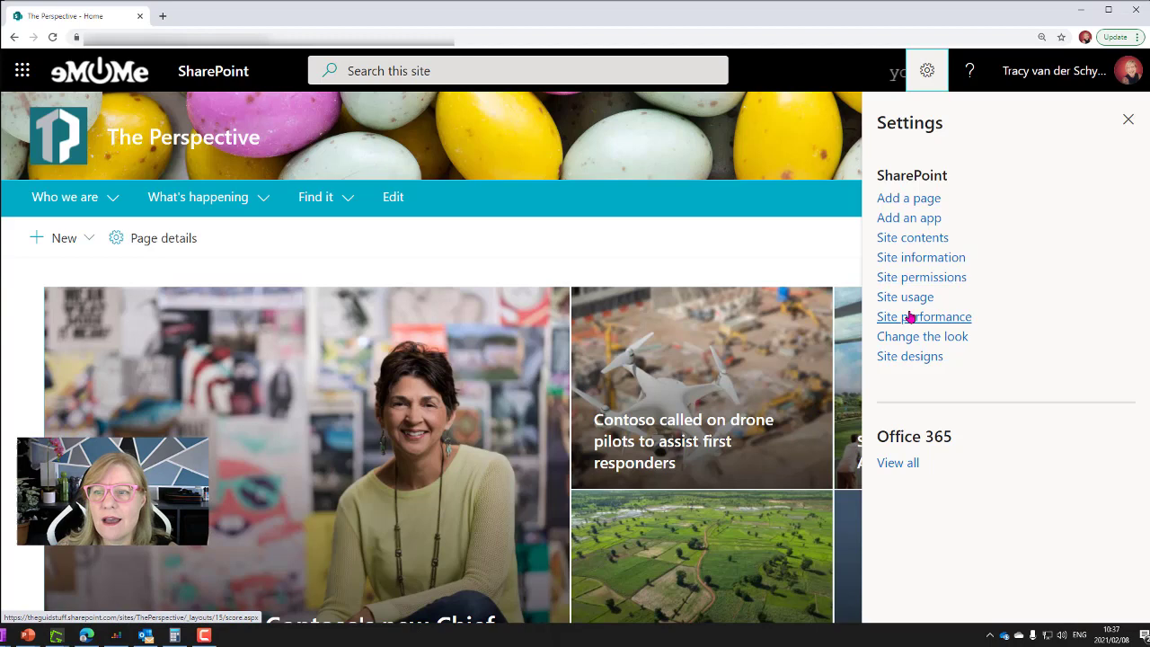
Step: Replace the eggs header image with the neon-lines GIF and drag its focal point to recrop
{"action": "left_click", "coordinate": [969, 337]}
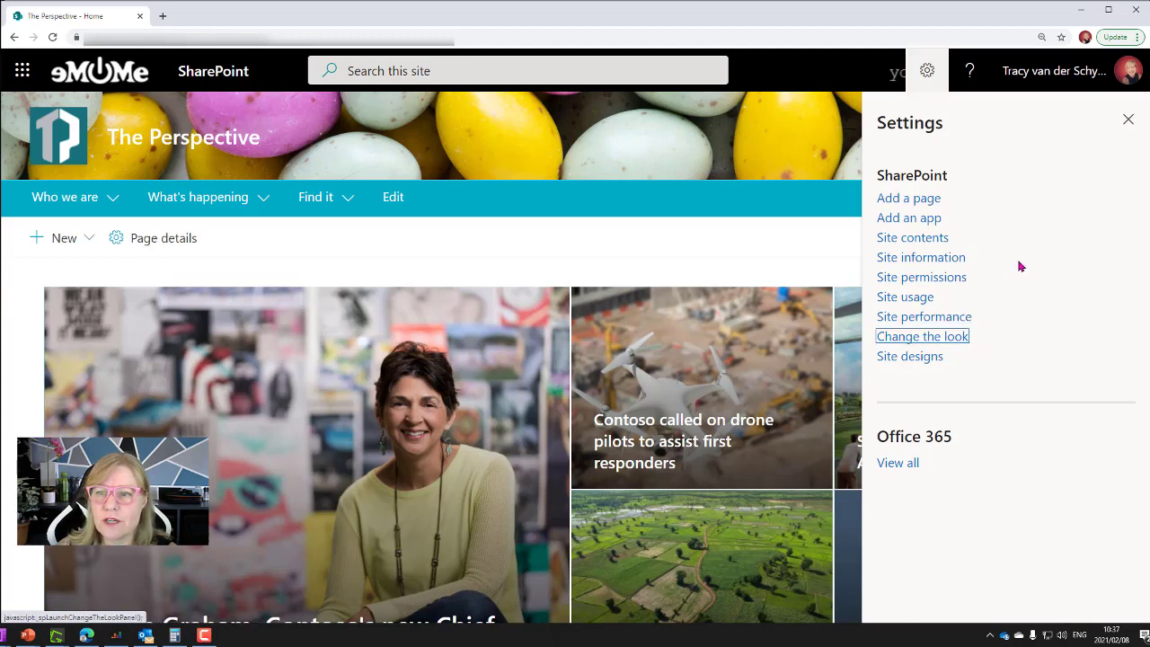
{"action": "left_click", "coordinate": [898, 192]}
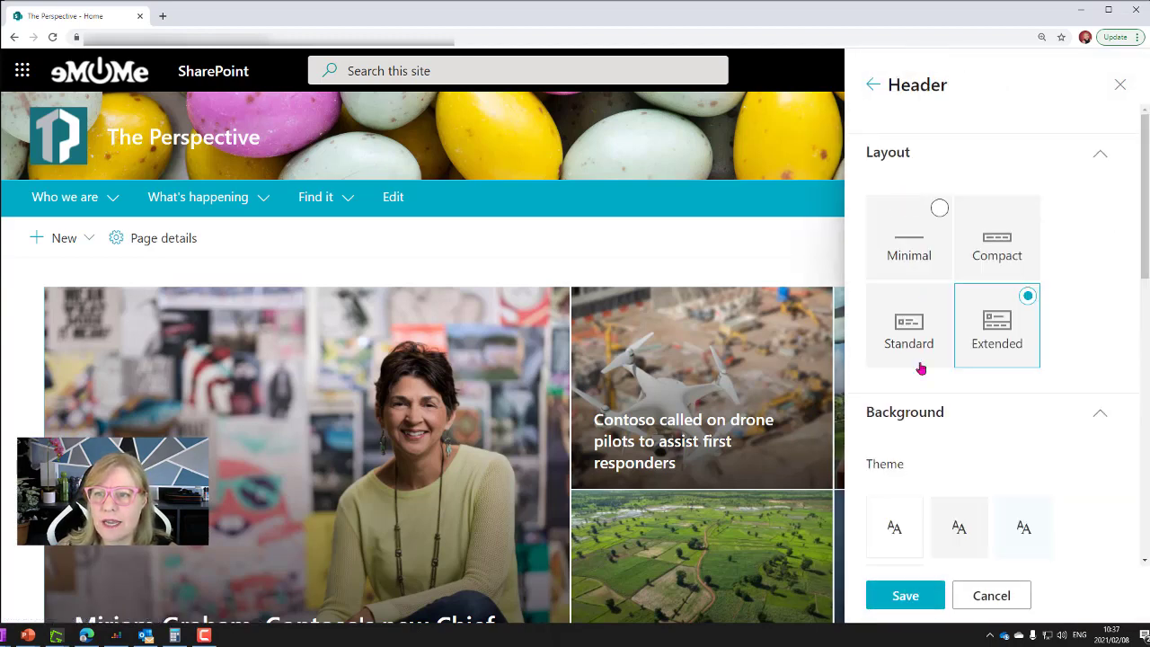
{"action": "scroll", "coordinate": [923, 395], "scroll_direction": "down", "scroll_amount": 4}
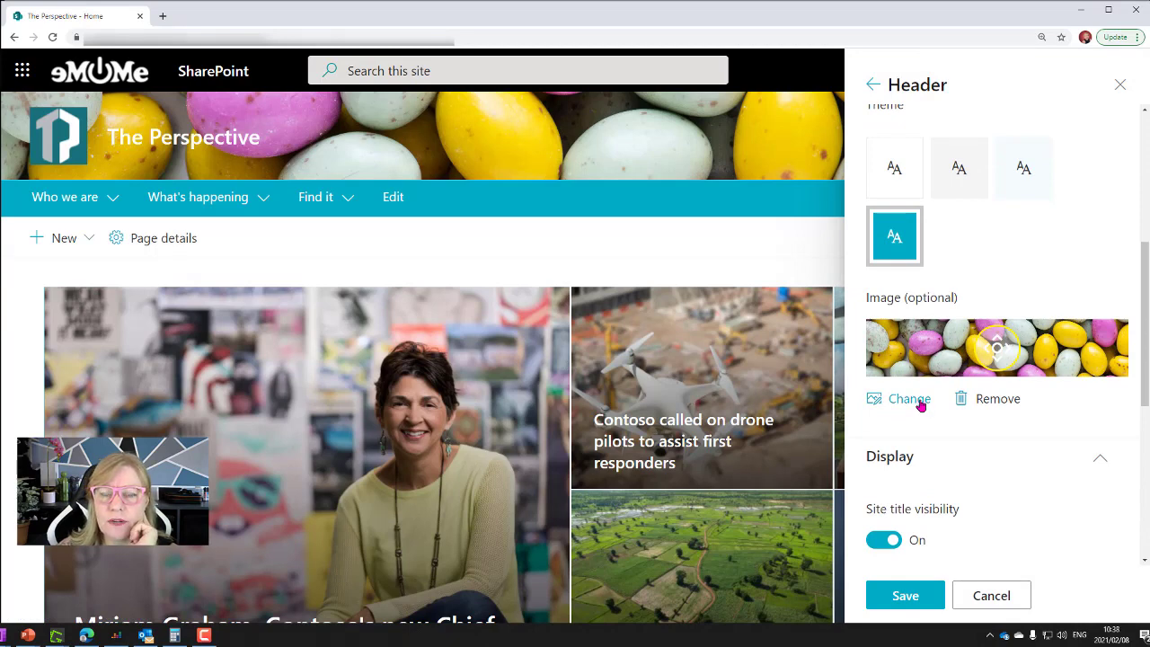
{"action": "left_click", "coordinate": [908, 399]}
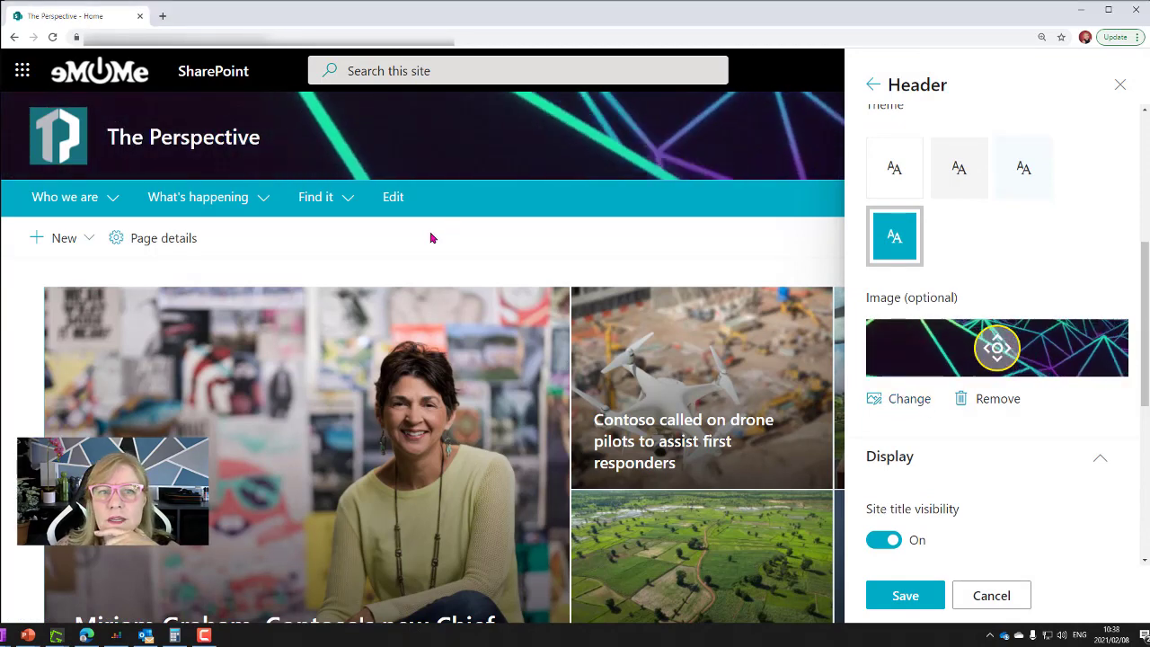
{"action": "left_click_drag", "start_coordinate": [996, 349], "coordinate": [470, 285]}
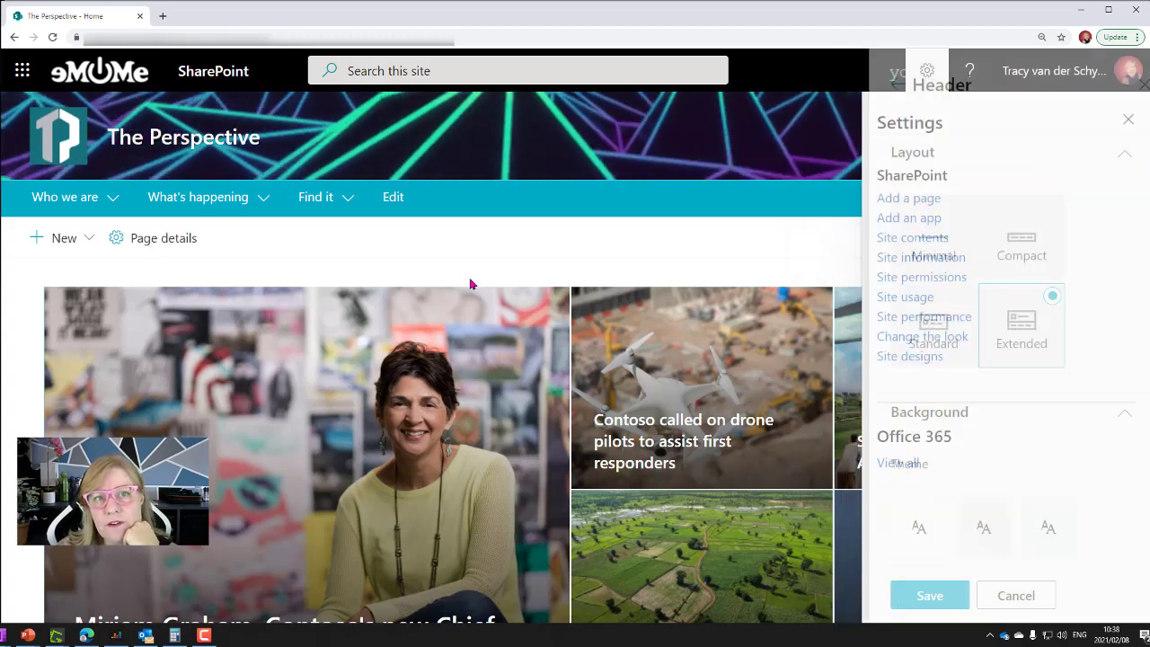
Step: Close the settings panel and zoom the page out to reveal the weather and news column
{"action": "left_click", "coordinate": [1128, 119]}
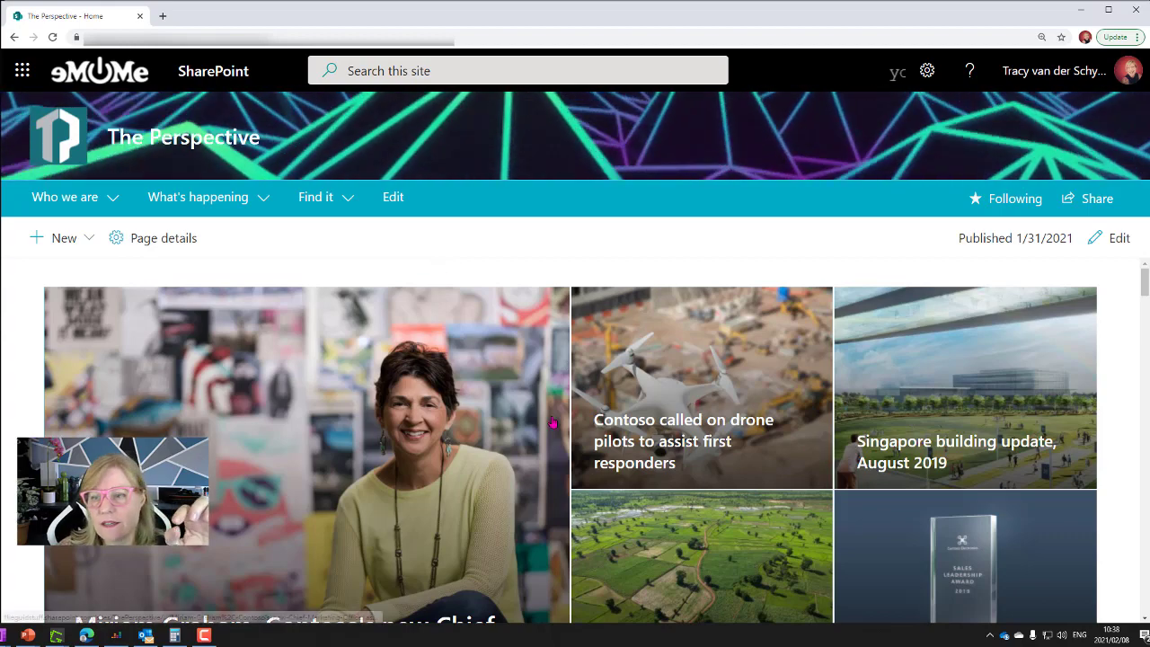
{"action": "key", "text": "ctrl+minus"}
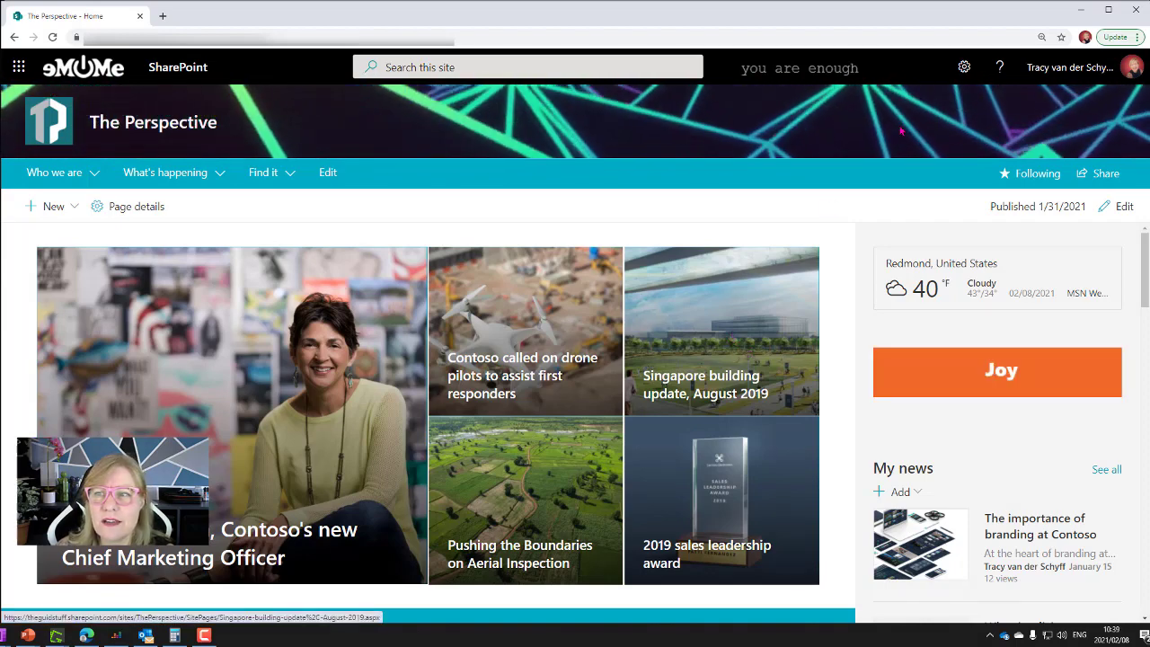
Step: Reopen Change the look > Header to view the neon-lines background image, focal point and site title setting
{"action": "left_click", "coordinate": [965, 67]}
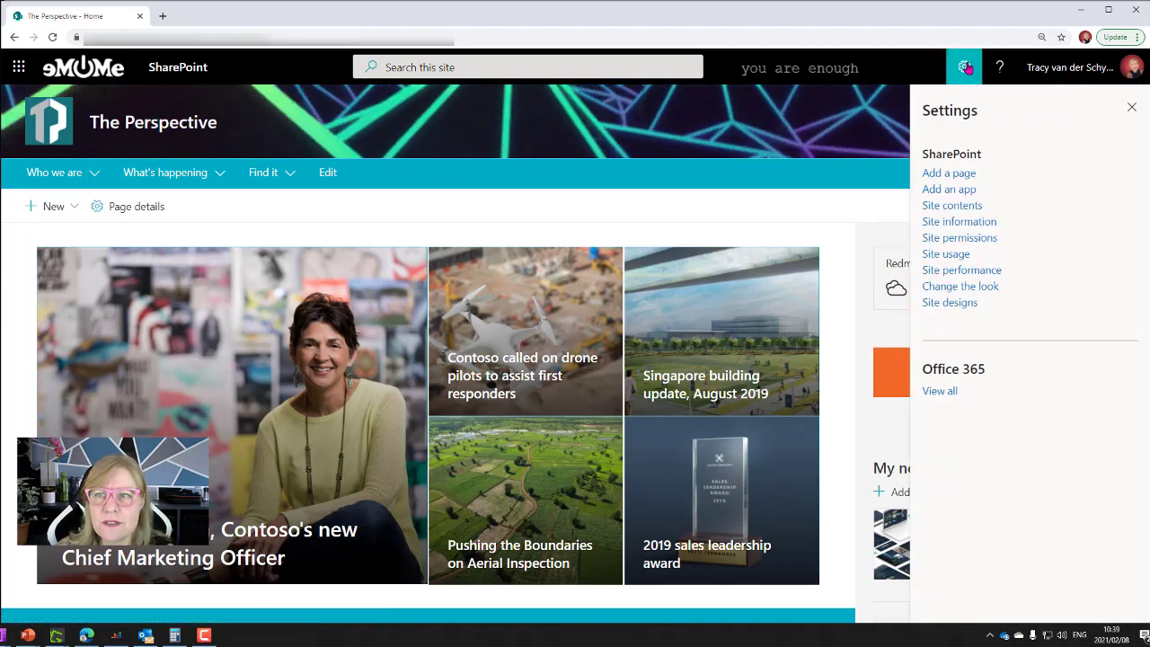
{"action": "left_click", "coordinate": [988, 286]}
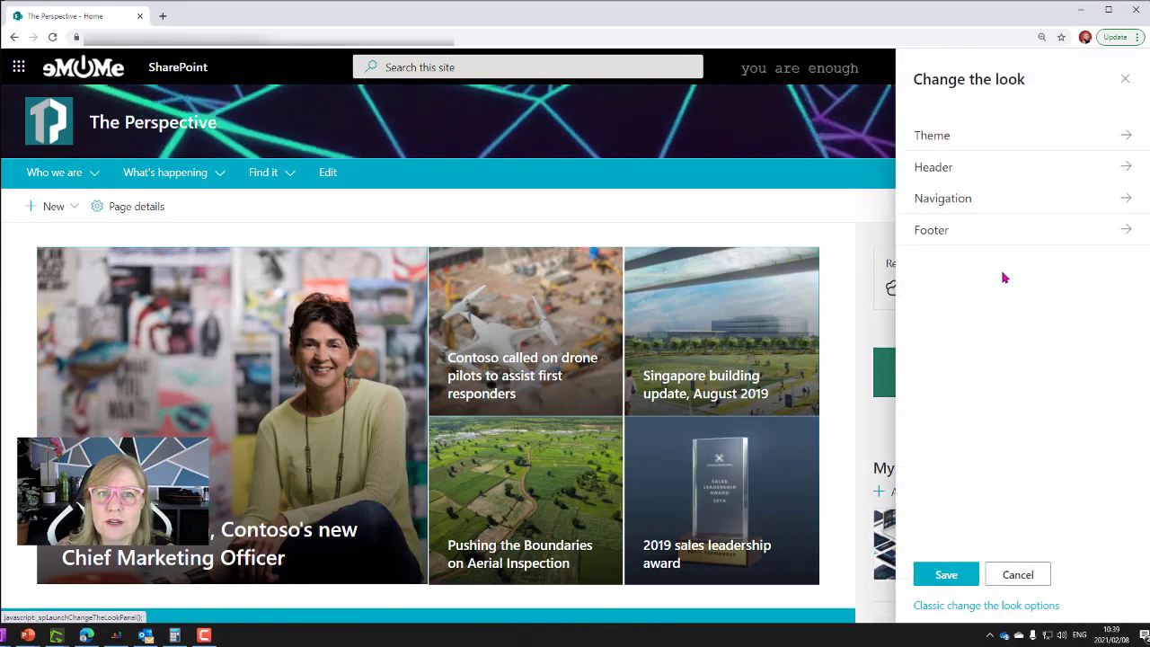
{"action": "left_click", "coordinate": [935, 167]}
{"action": "scroll", "coordinate": [1012, 367], "scroll_direction": "down", "scroll_amount": 2}
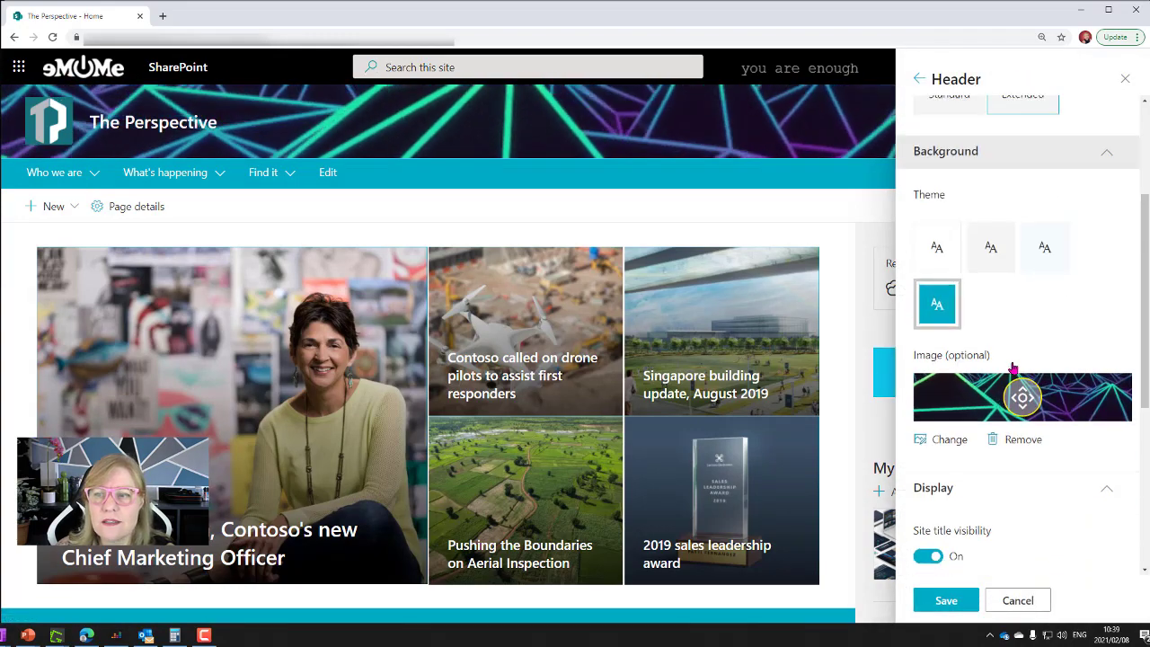
{"action": "scroll", "coordinate": [1013, 367], "scroll_direction": "down", "scroll_amount": 4}
{"action": "scroll", "coordinate": [1013, 367], "scroll_direction": "up", "scroll_amount": 3}
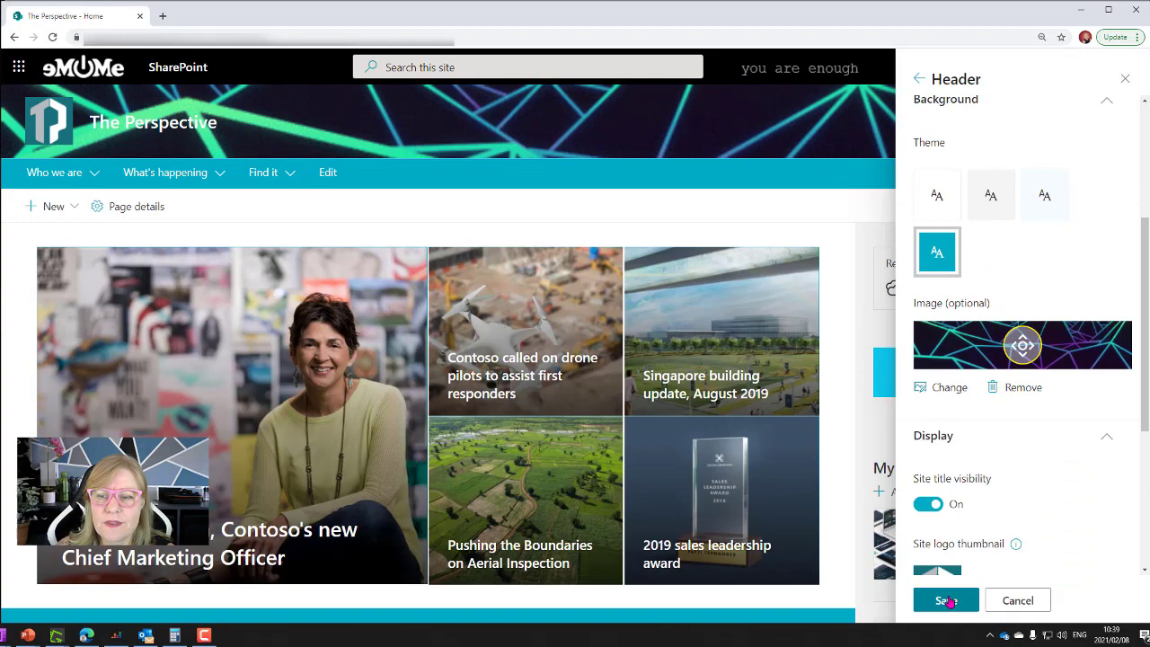